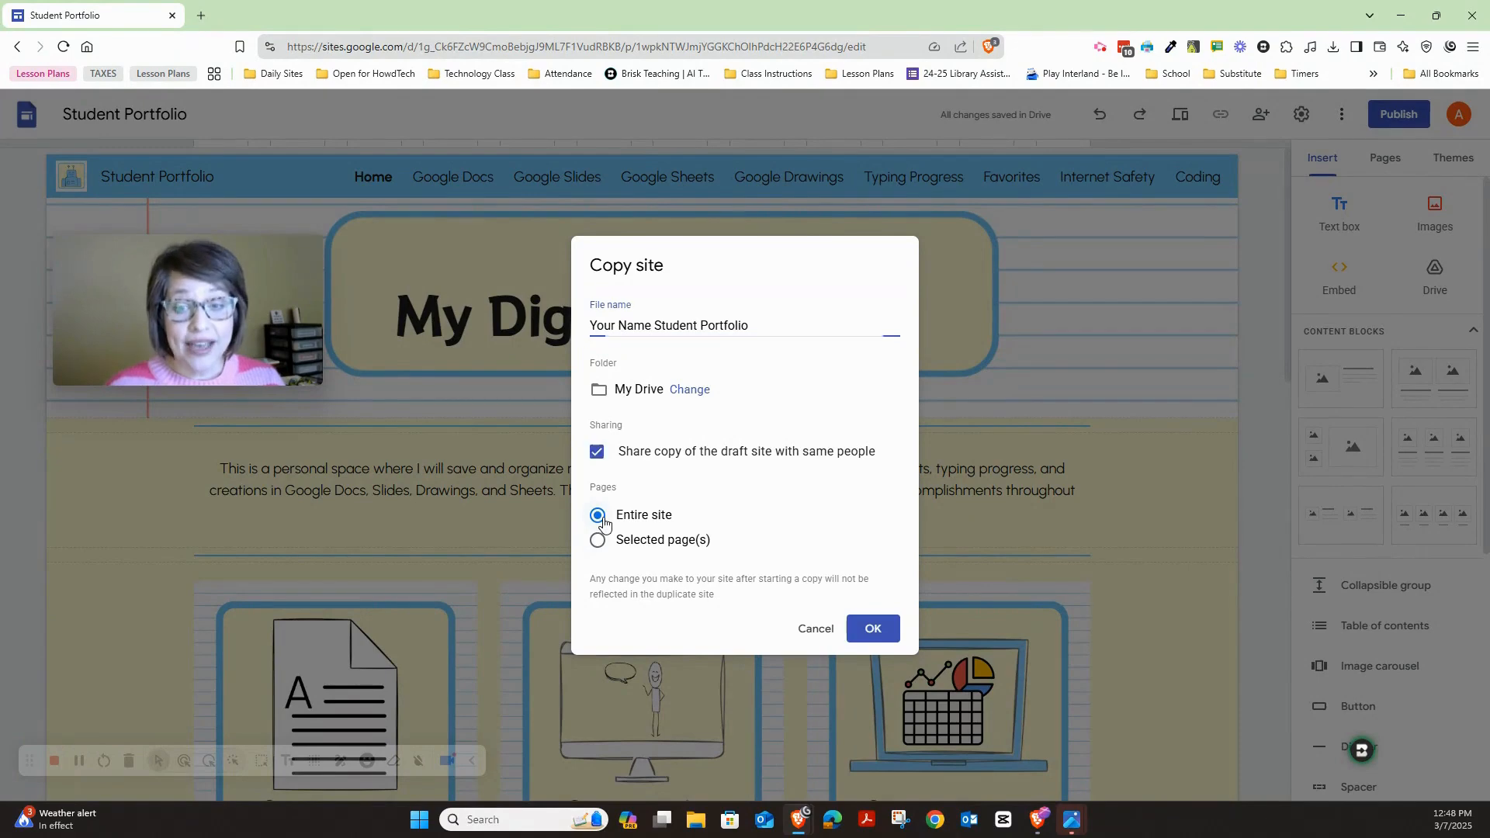
Step: Copy the entire site to My Drive as "Your Name Student Portfolio" and close the original site
left_click(873, 629)
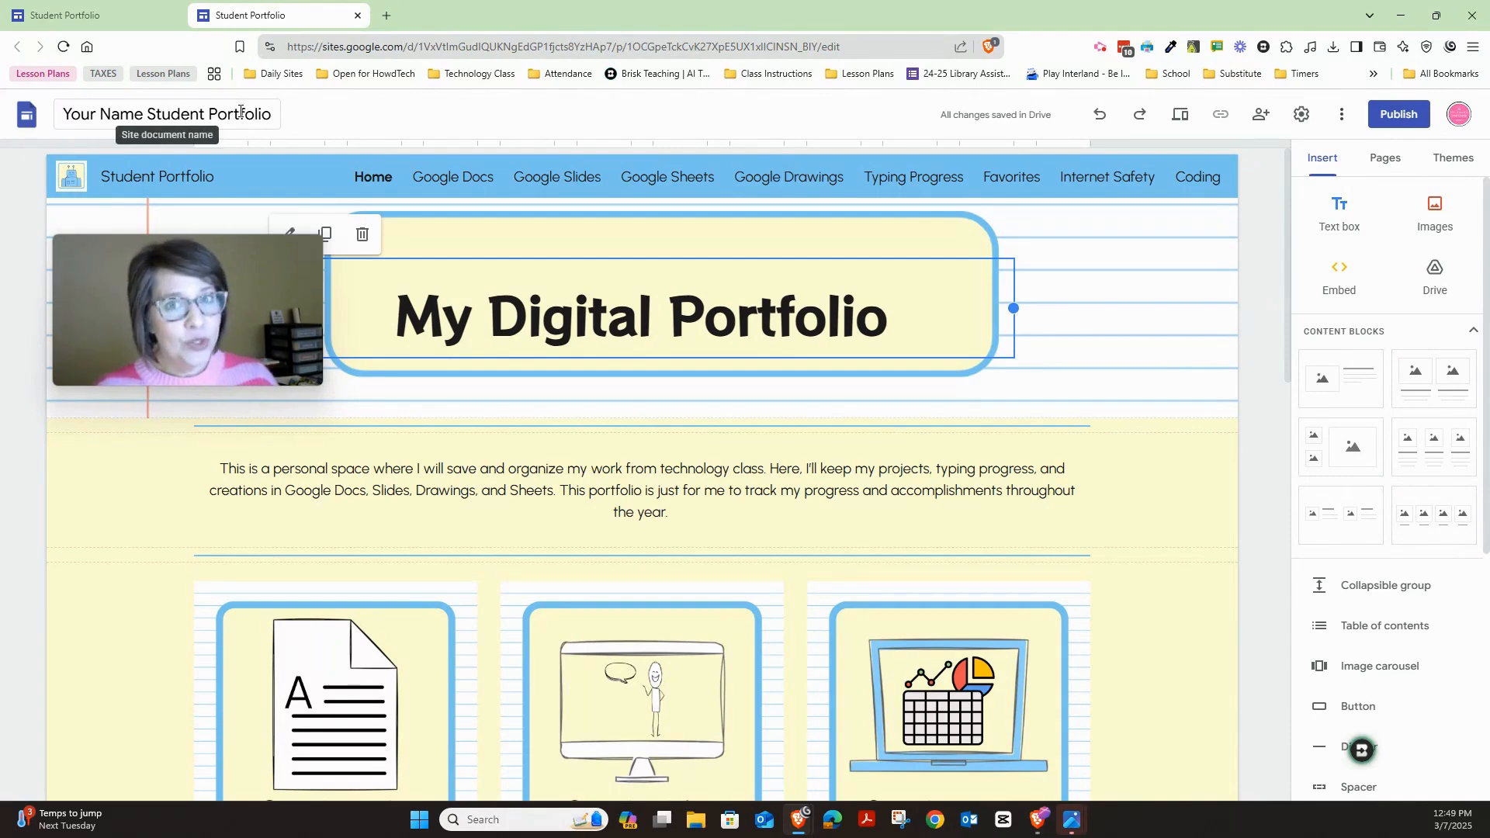
left_click(172, 15)
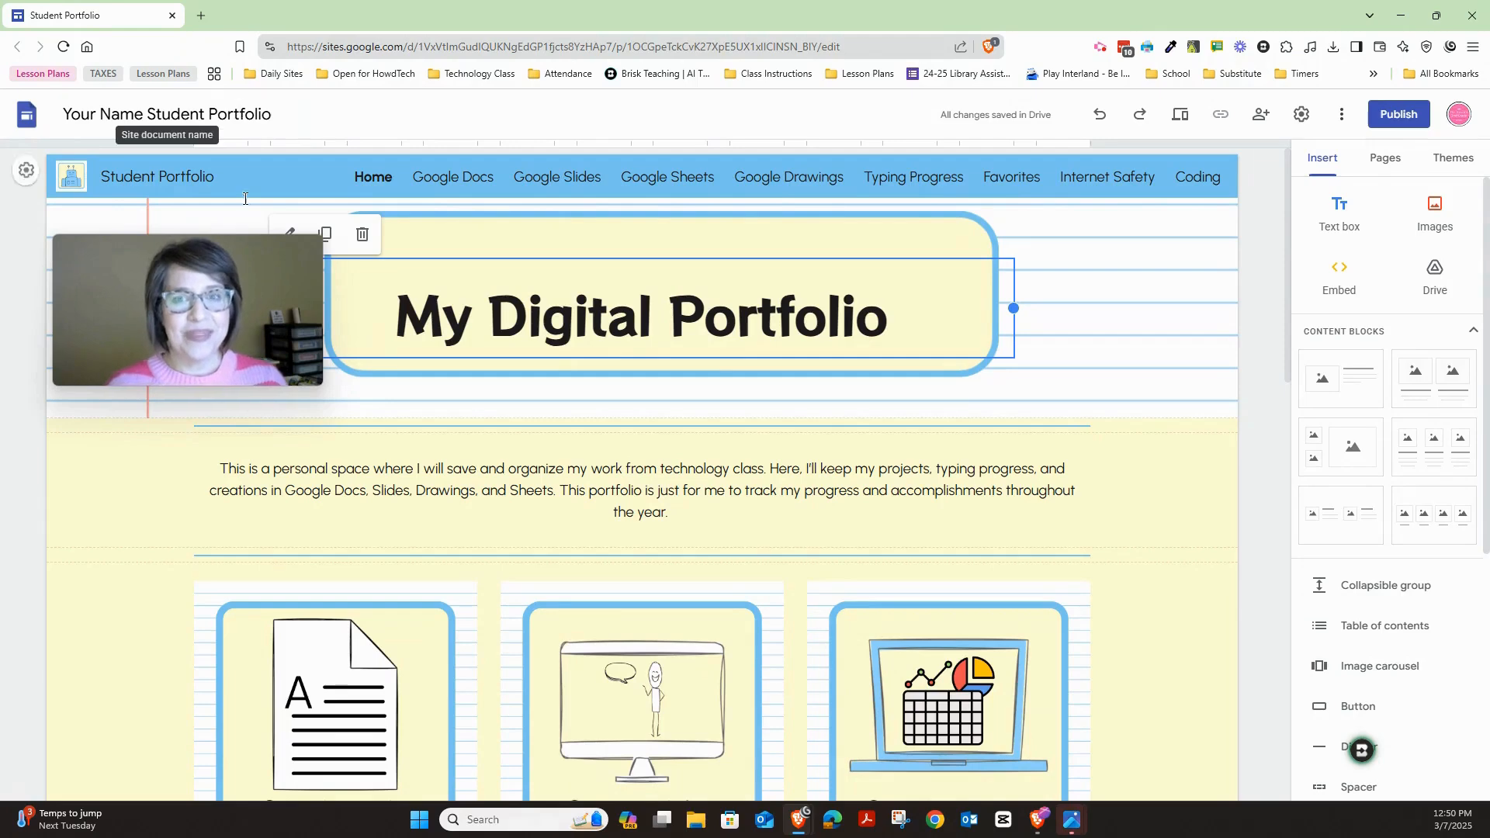
Step: Look over the section tiles on the copied site's home page
mouse_move(246, 314)
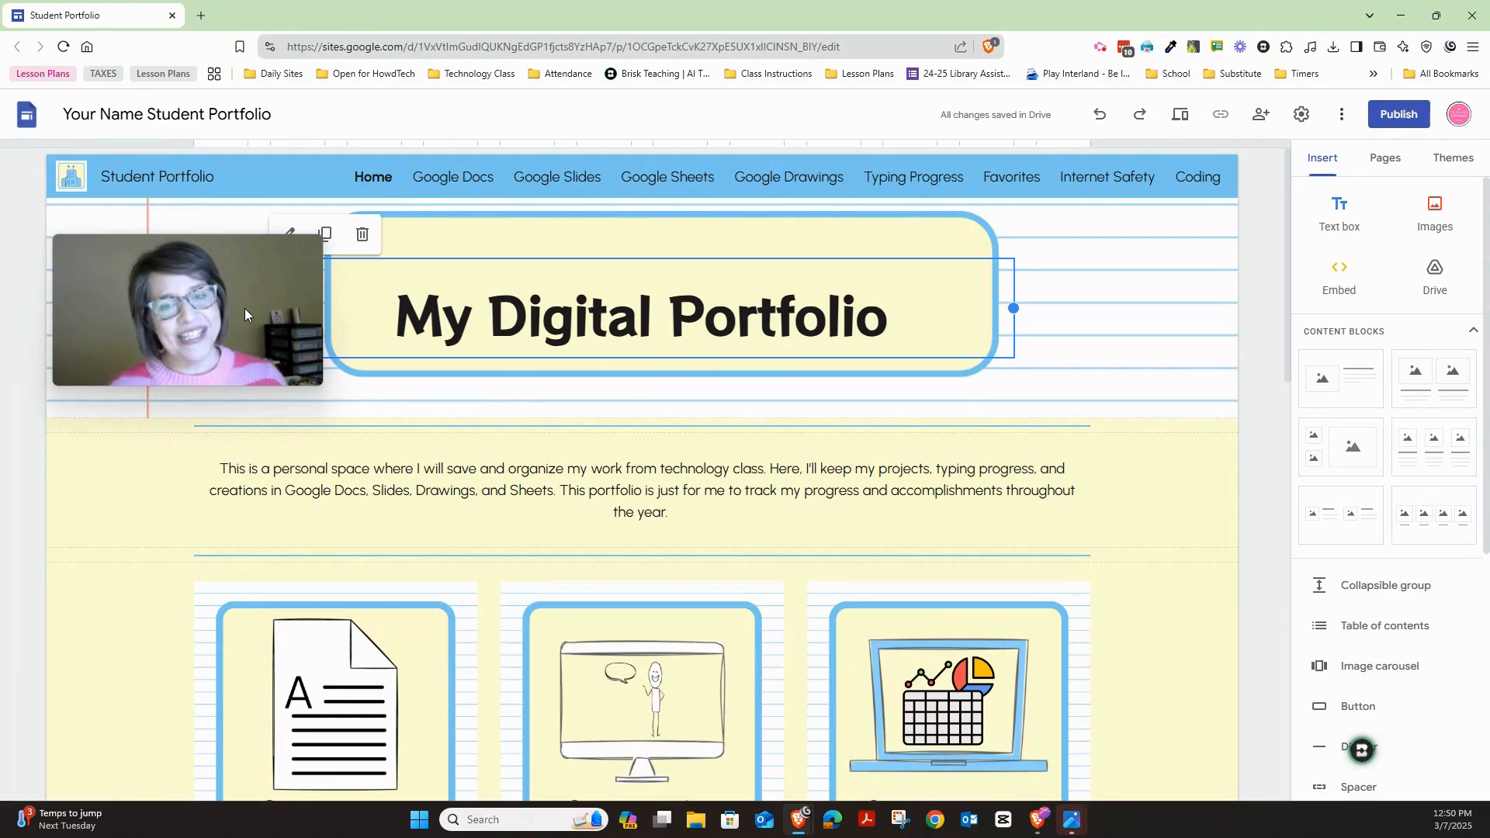
scroll(675, 365, "down", 1)
scroll(675, 365, "down", 5)
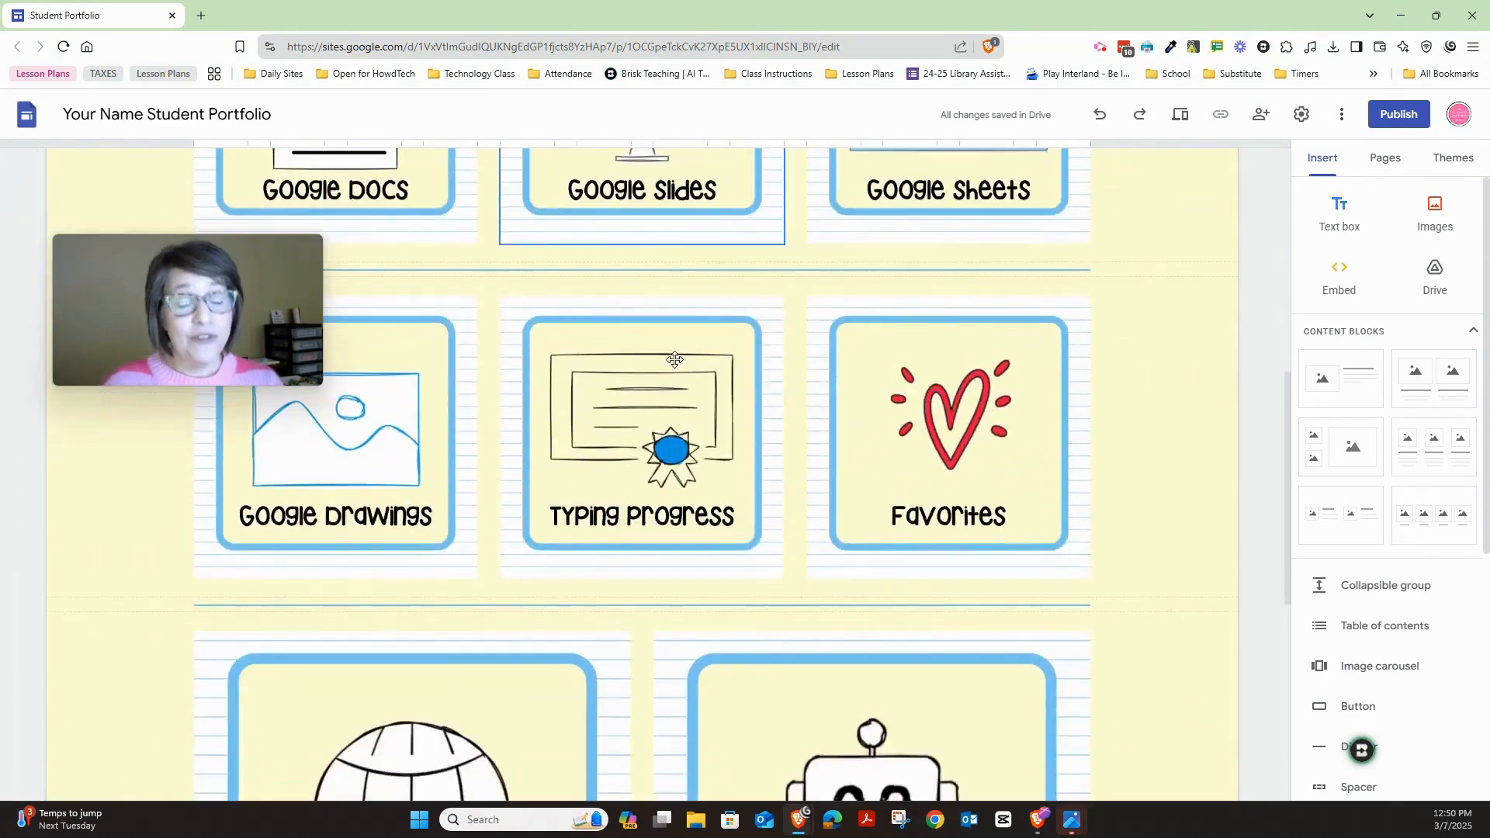
scroll(674, 365, "up", 6)
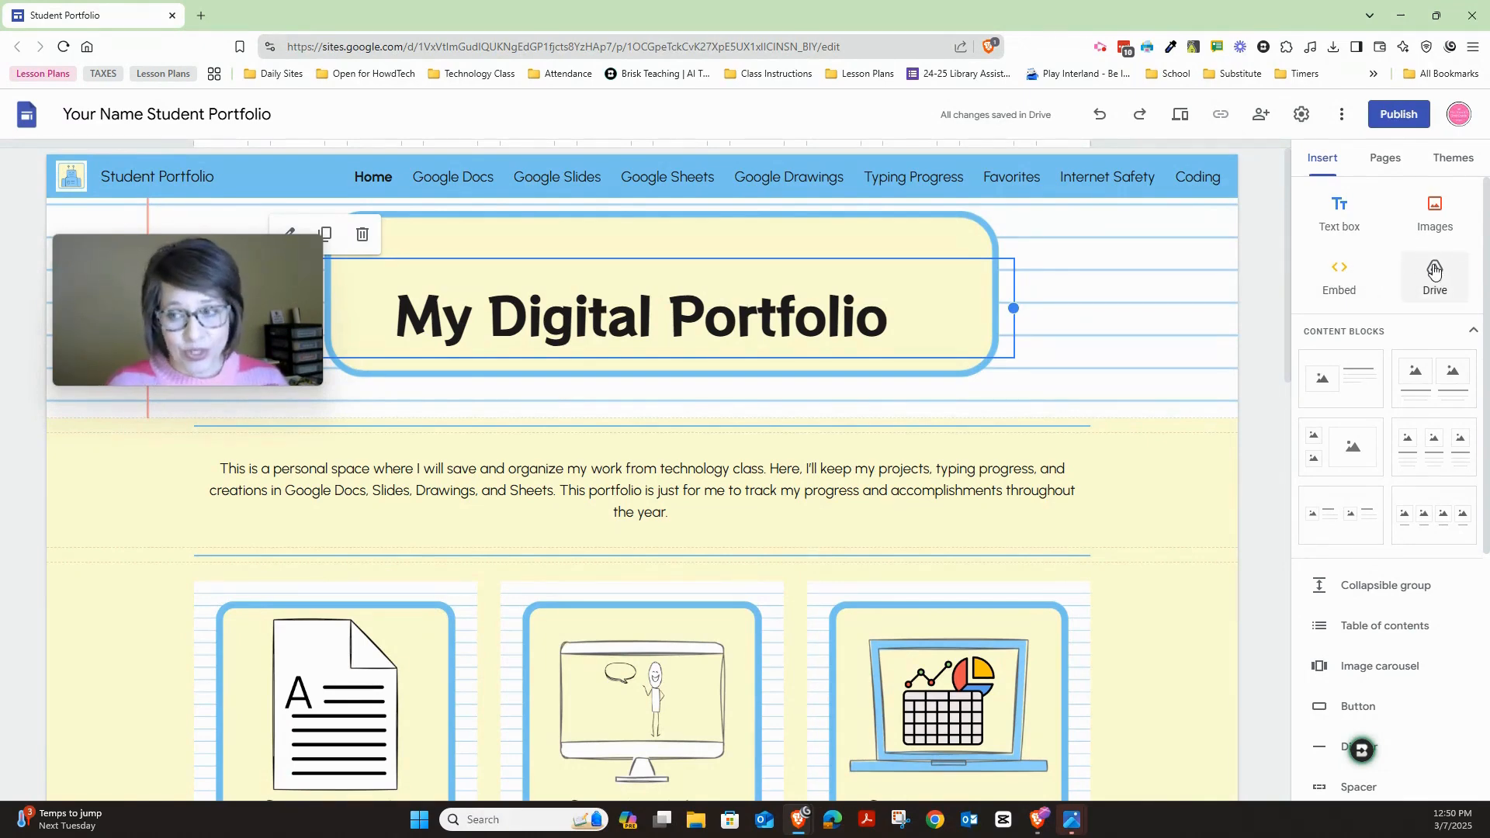
Step: Examine the content blocks and elements available for insertion, including the Google file types
scroll(1435, 280, "down", 1)
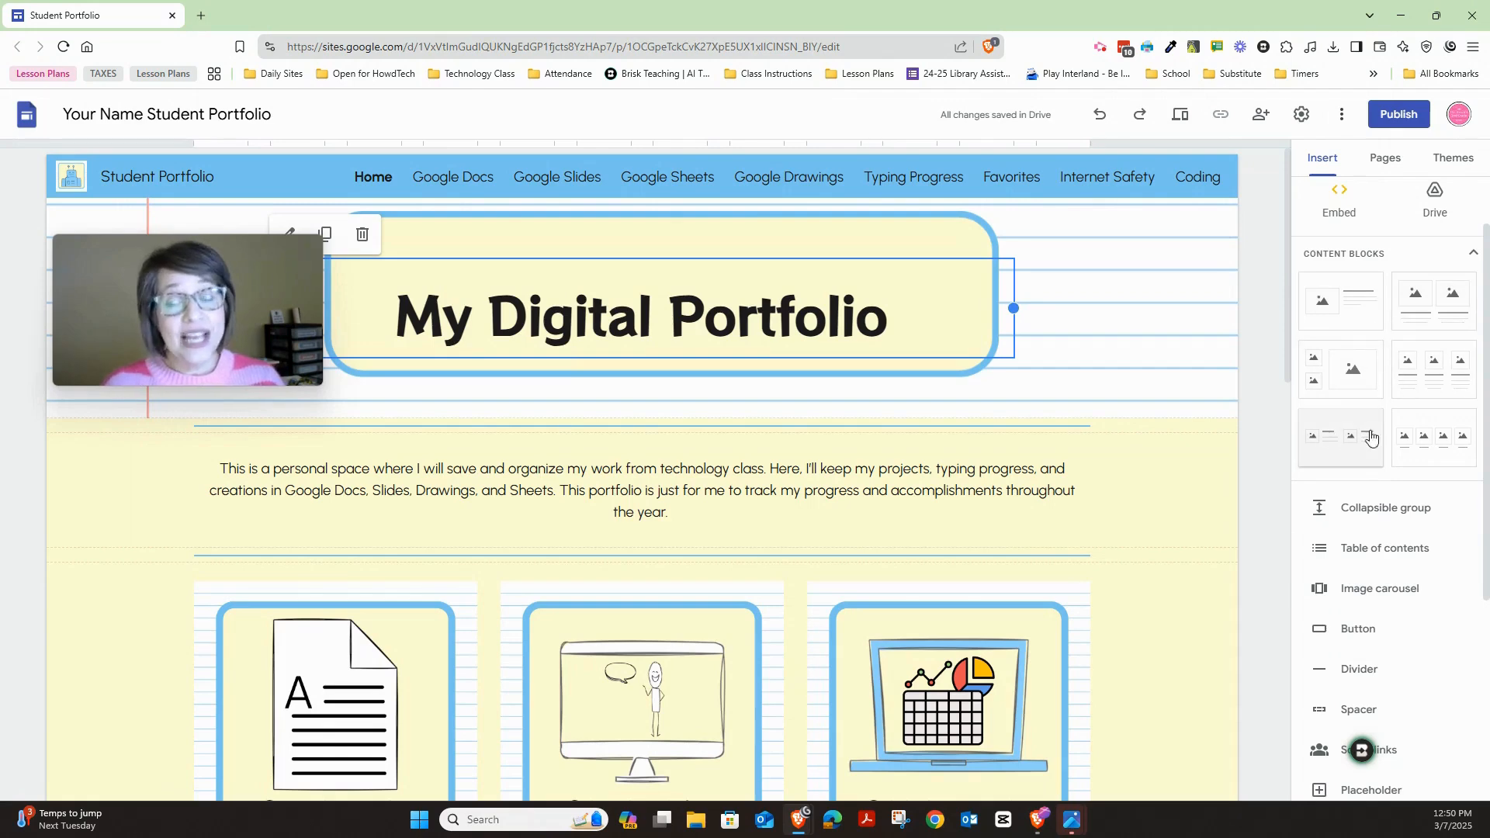
scroll(1402, 430, "down", 2)
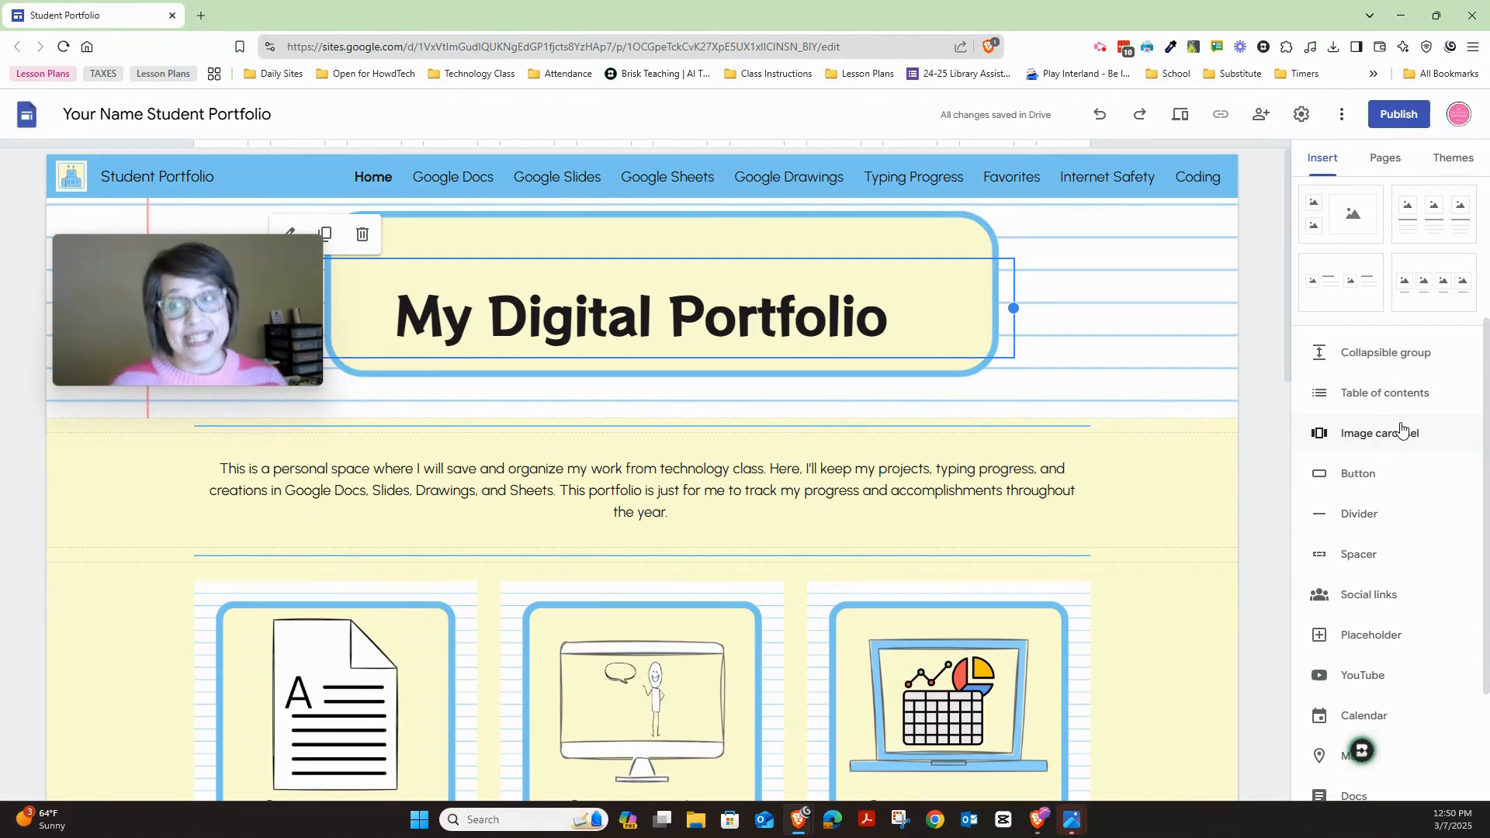
scroll(1402, 429, "up", 2)
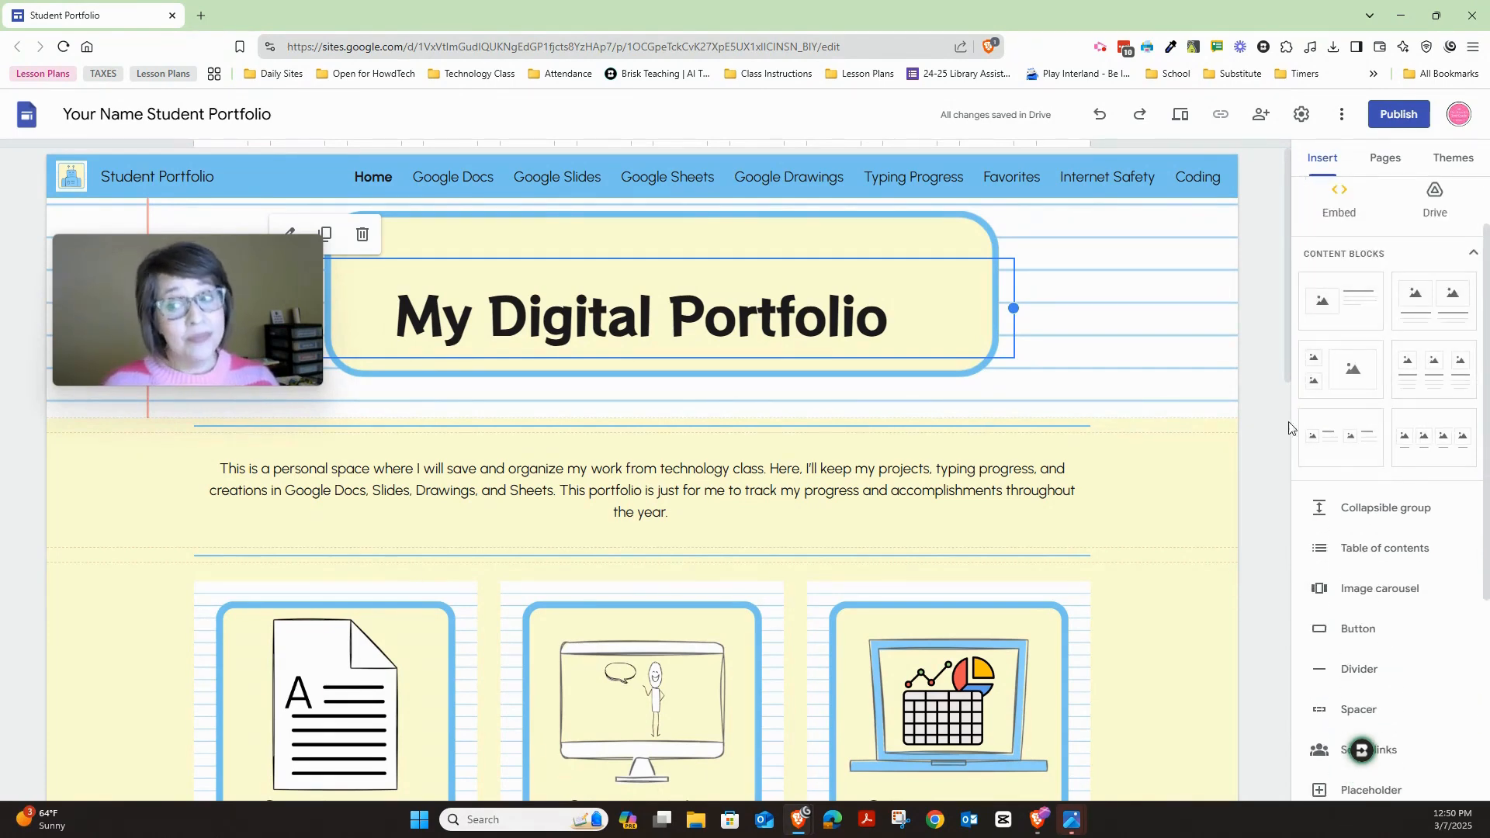
scroll(1359, 392, "down", 2)
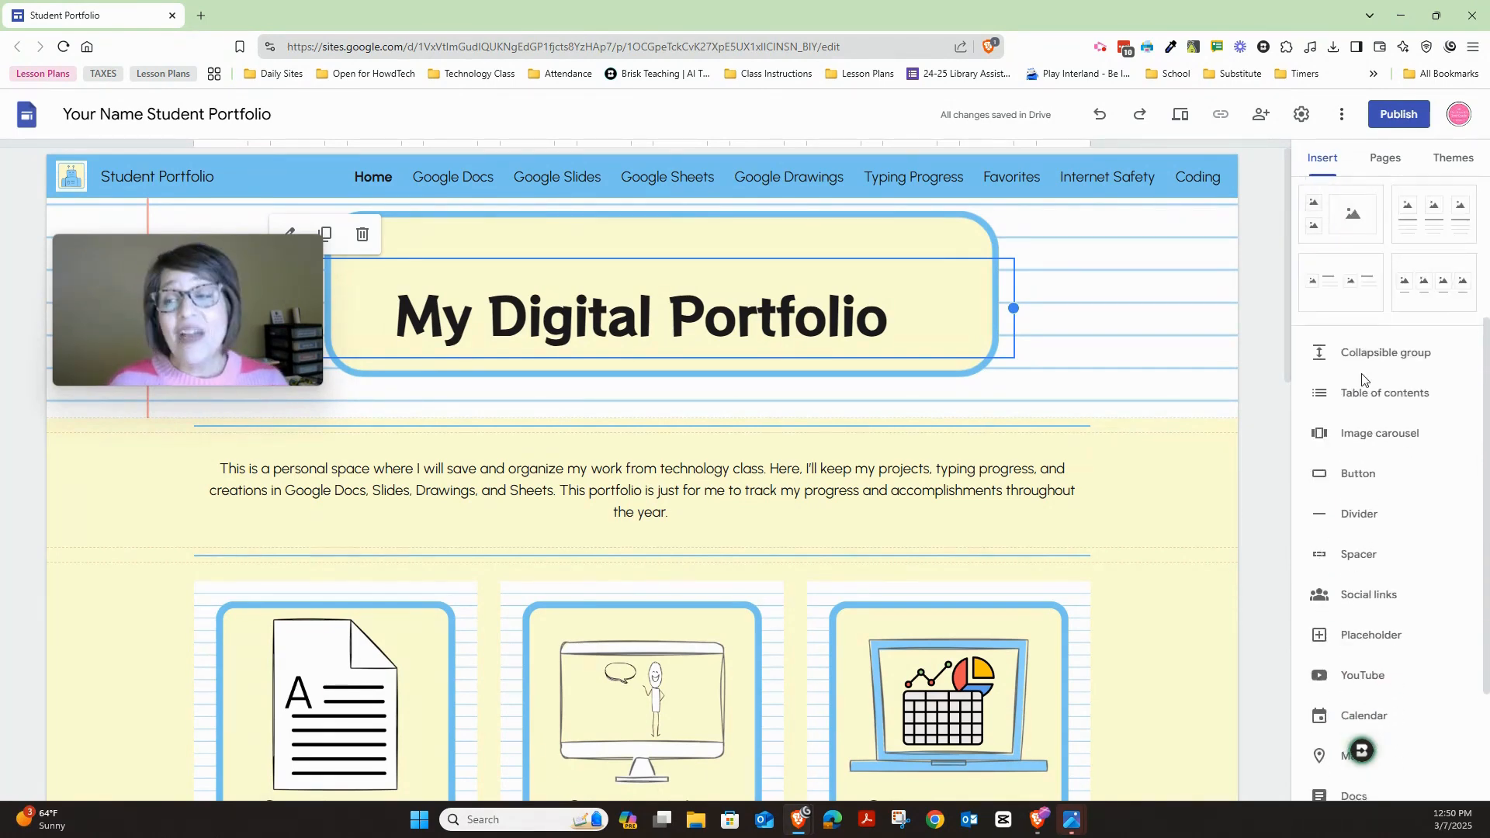
scroll(1364, 381, "down", 2)
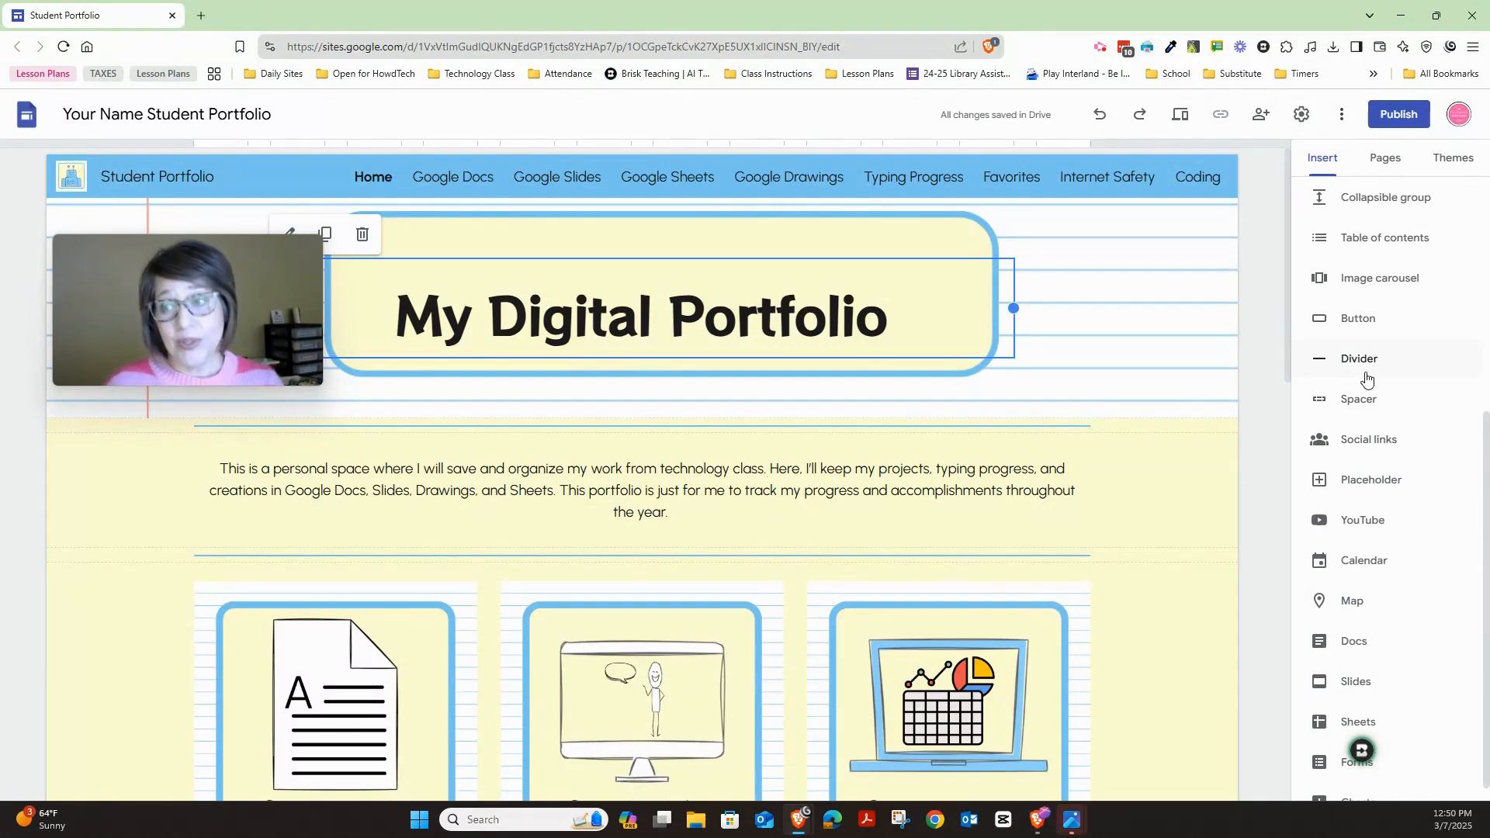
scroll(1367, 384, "down", 1)
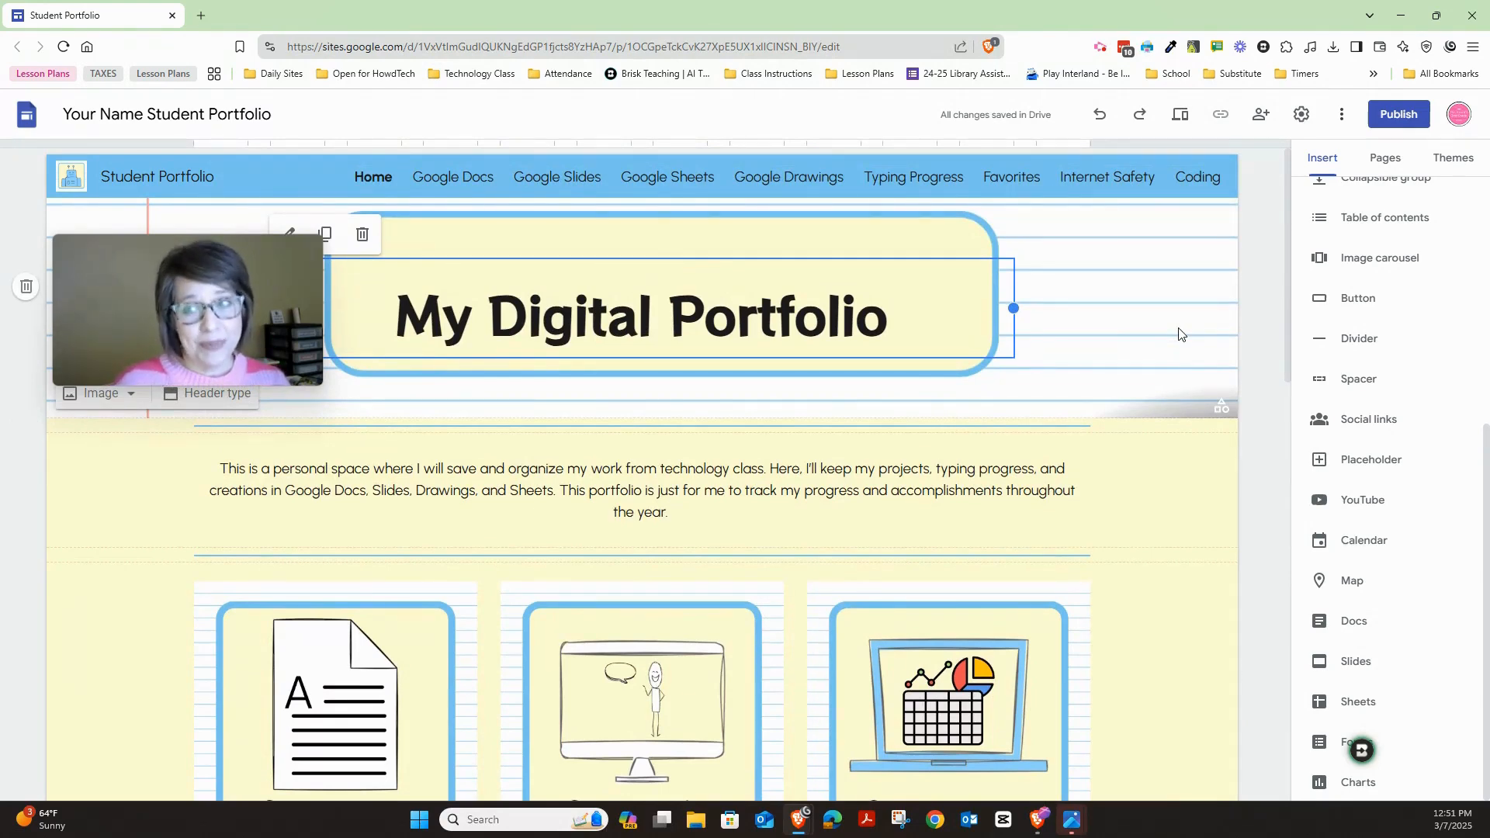
Step: Review the site's page list, view the Google Docs, Slides, Sheets and Drawings pages, and check the available themes
left_click(1385, 159)
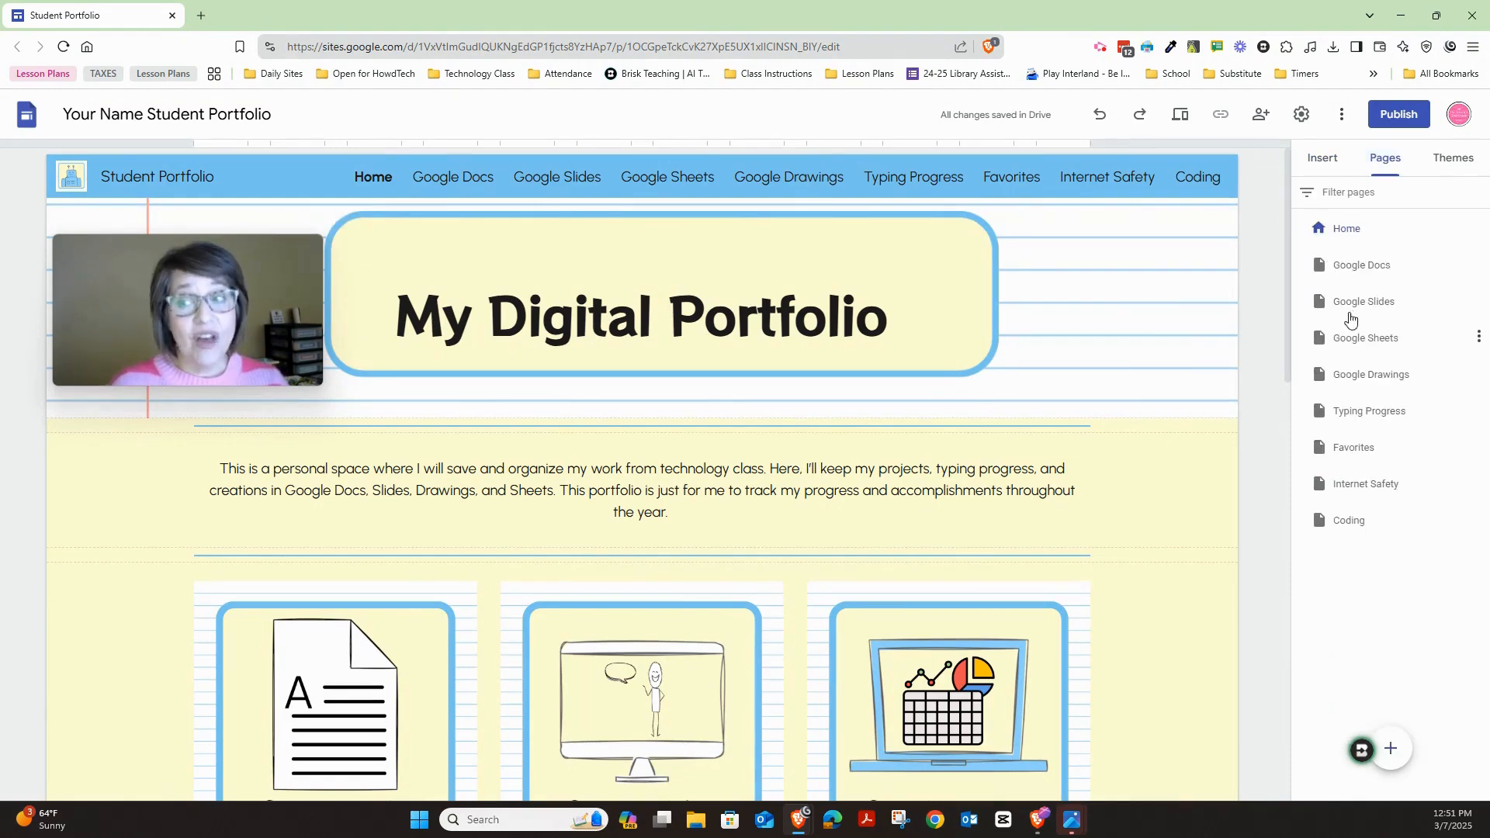
left_click(451, 182)
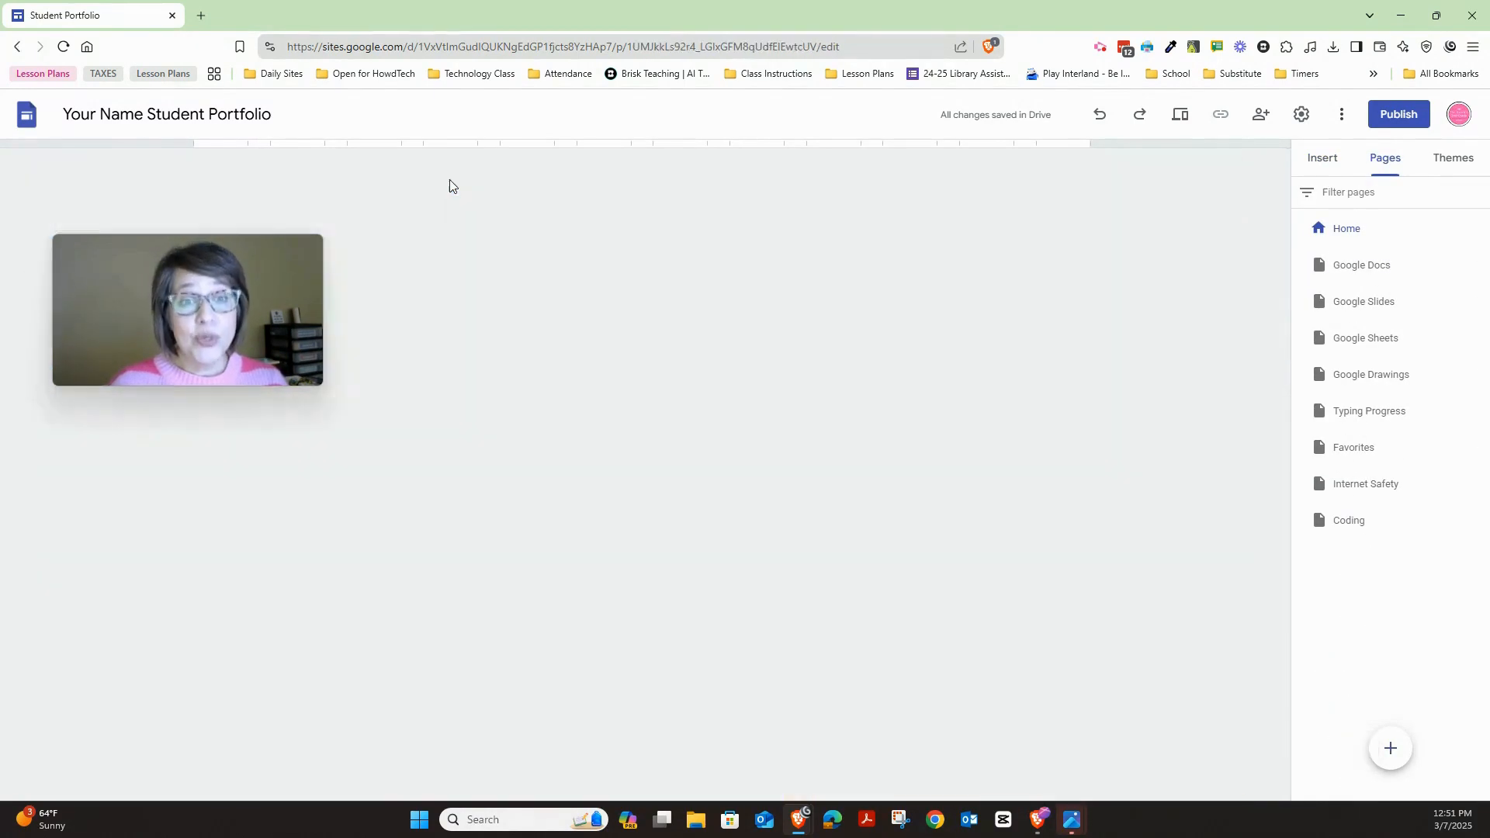
left_click(560, 185)
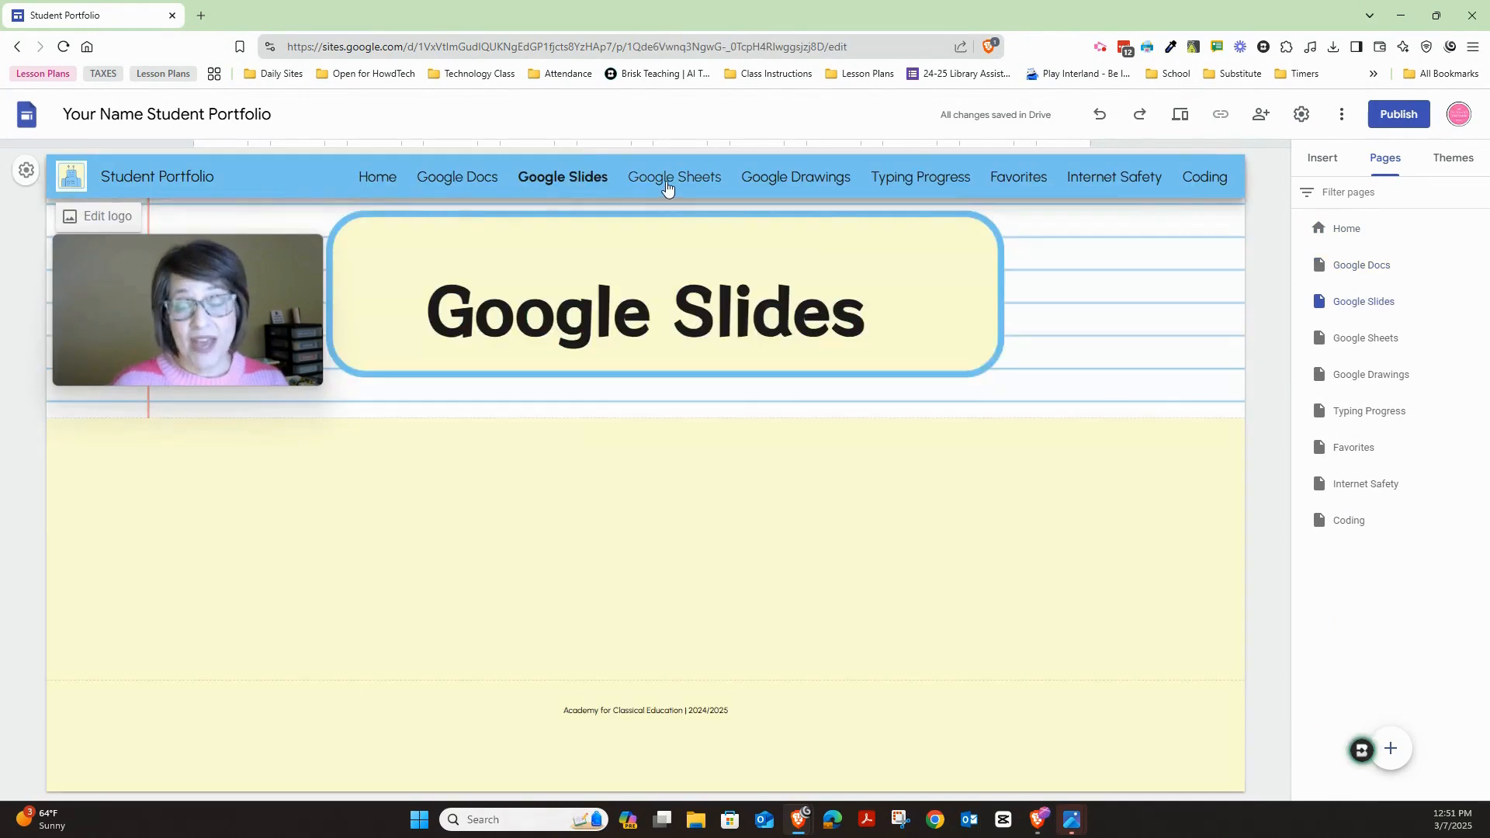
left_click(668, 185)
left_click(793, 187)
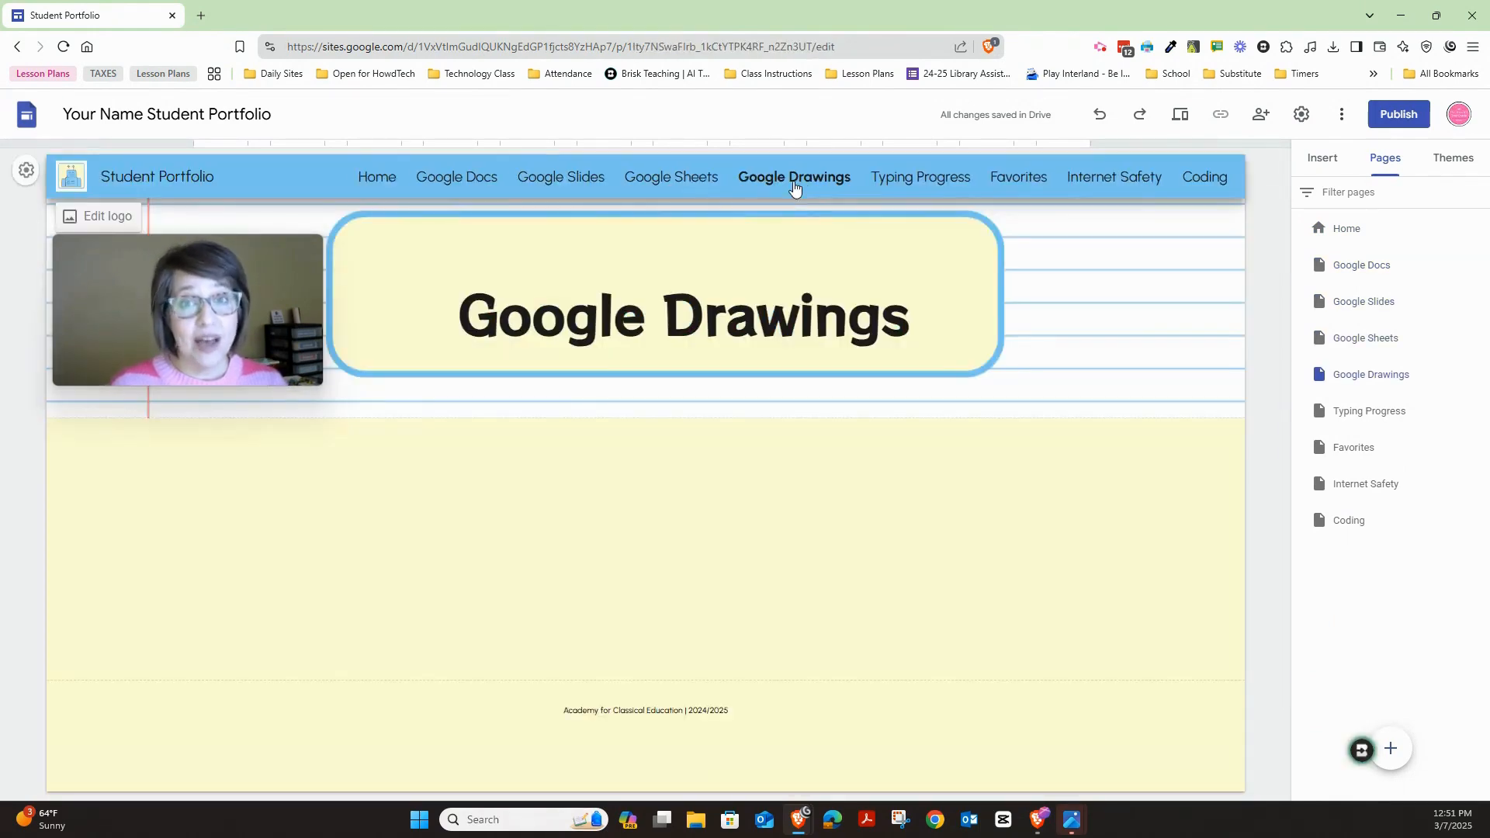
left_click(1453, 159)
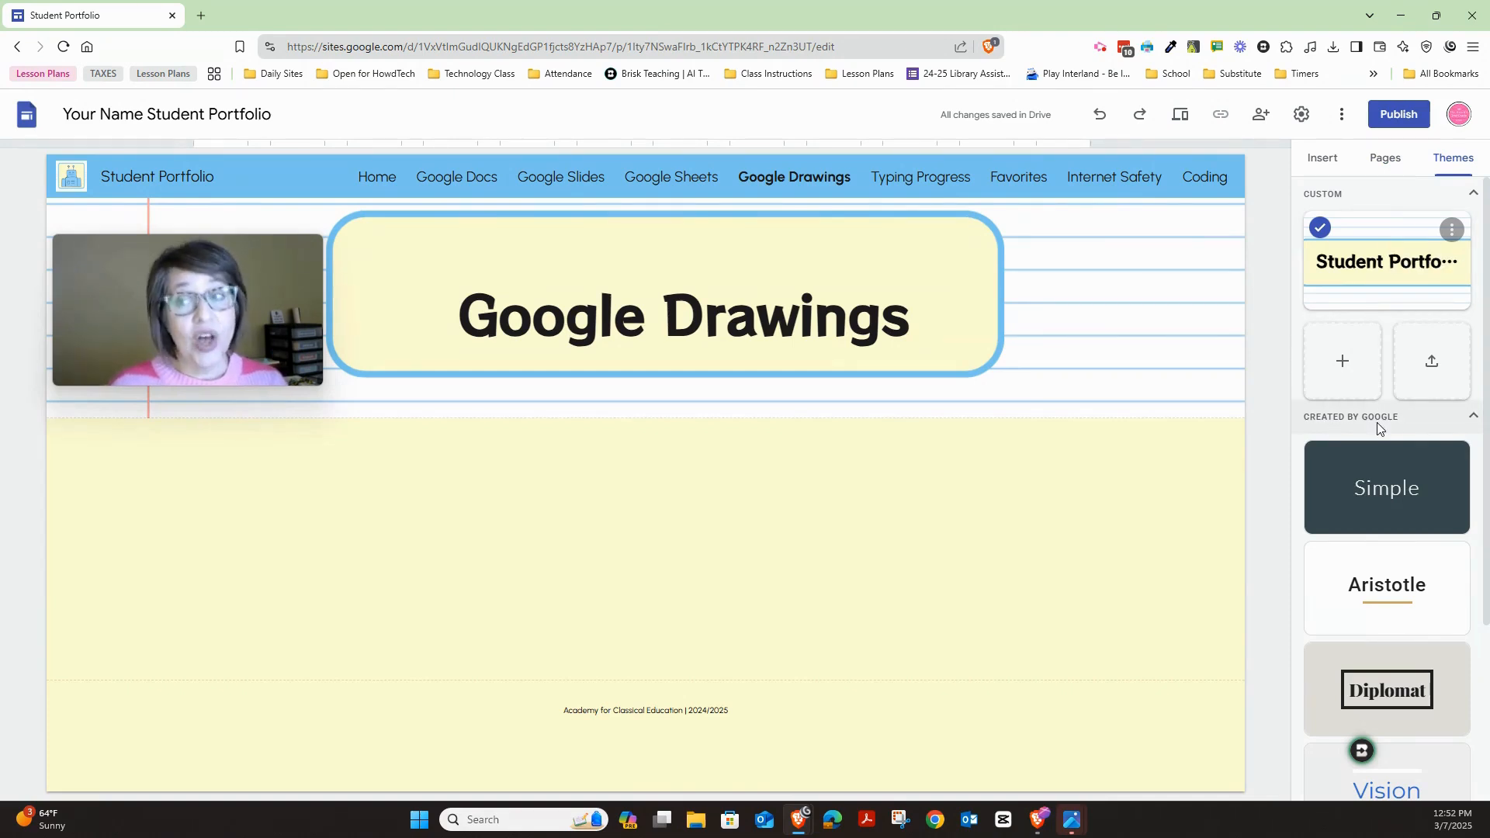
left_click(1386, 158)
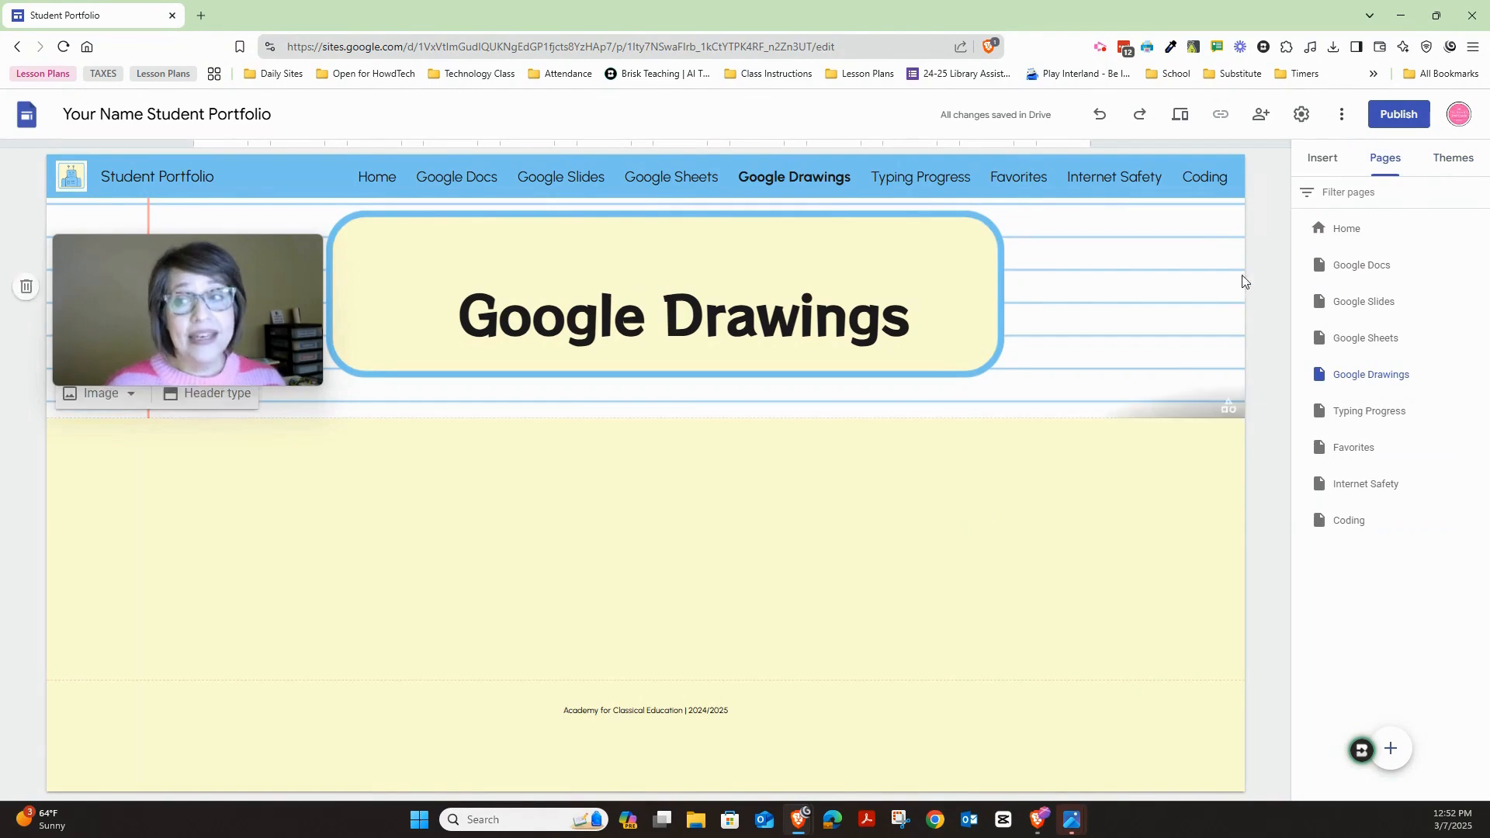
Step: On the Home page, replace "My" in the "My Digital Portfolio" title with the student's first name in possessive form
left_click(1354, 229)
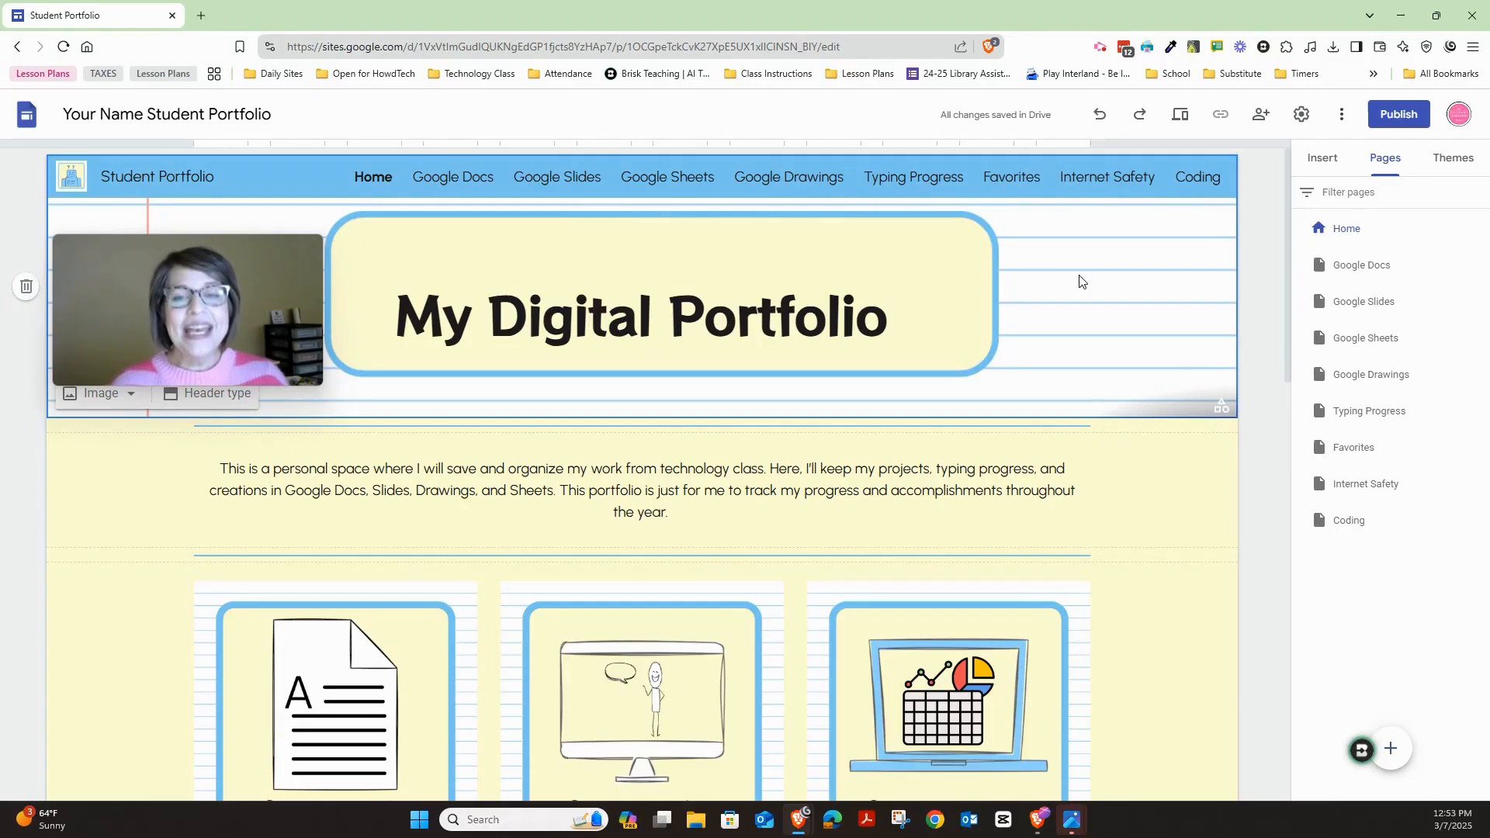
double_click(467, 315)
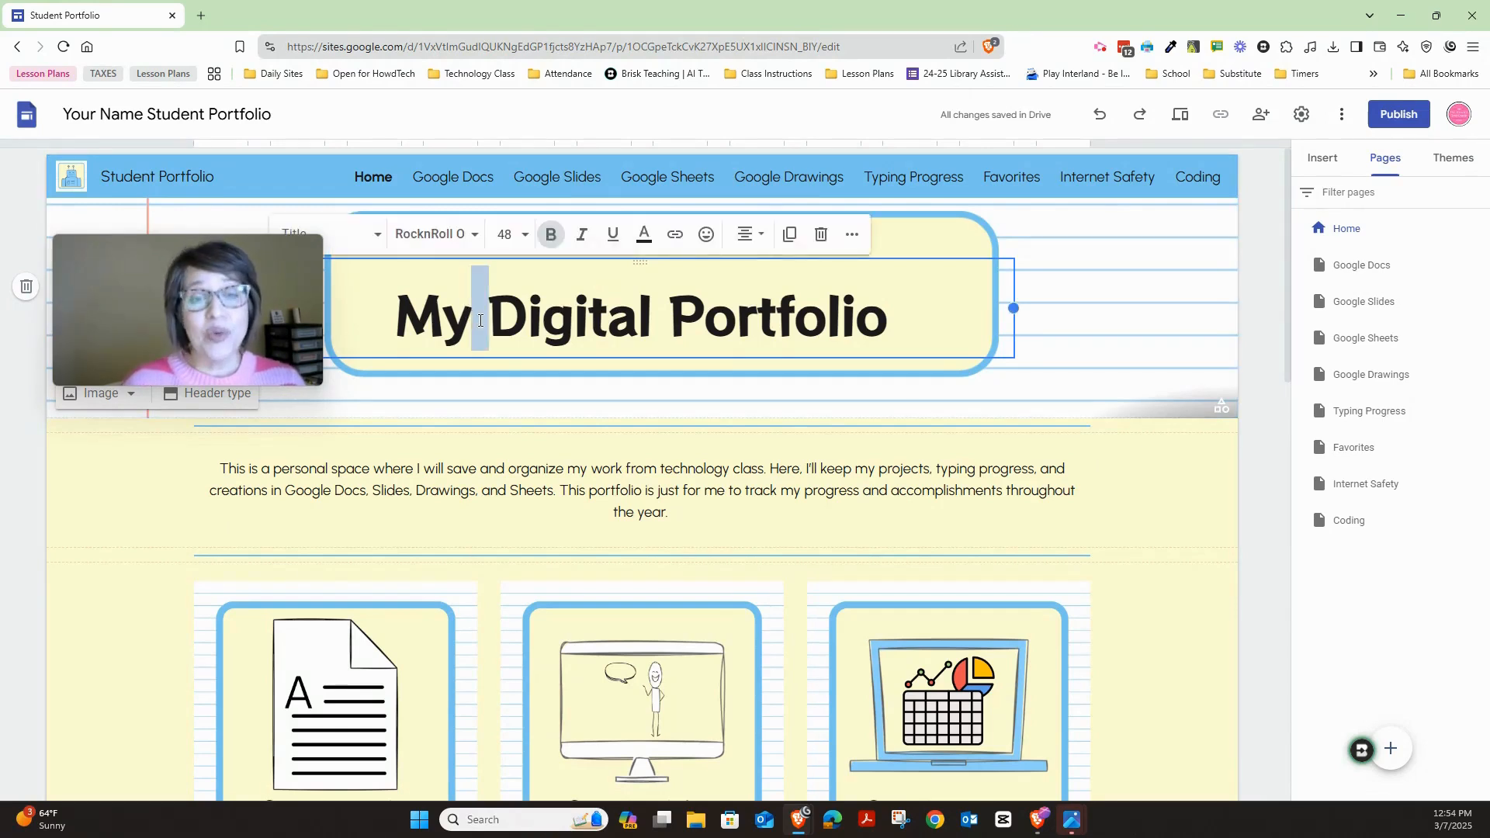
double_click(449, 329)
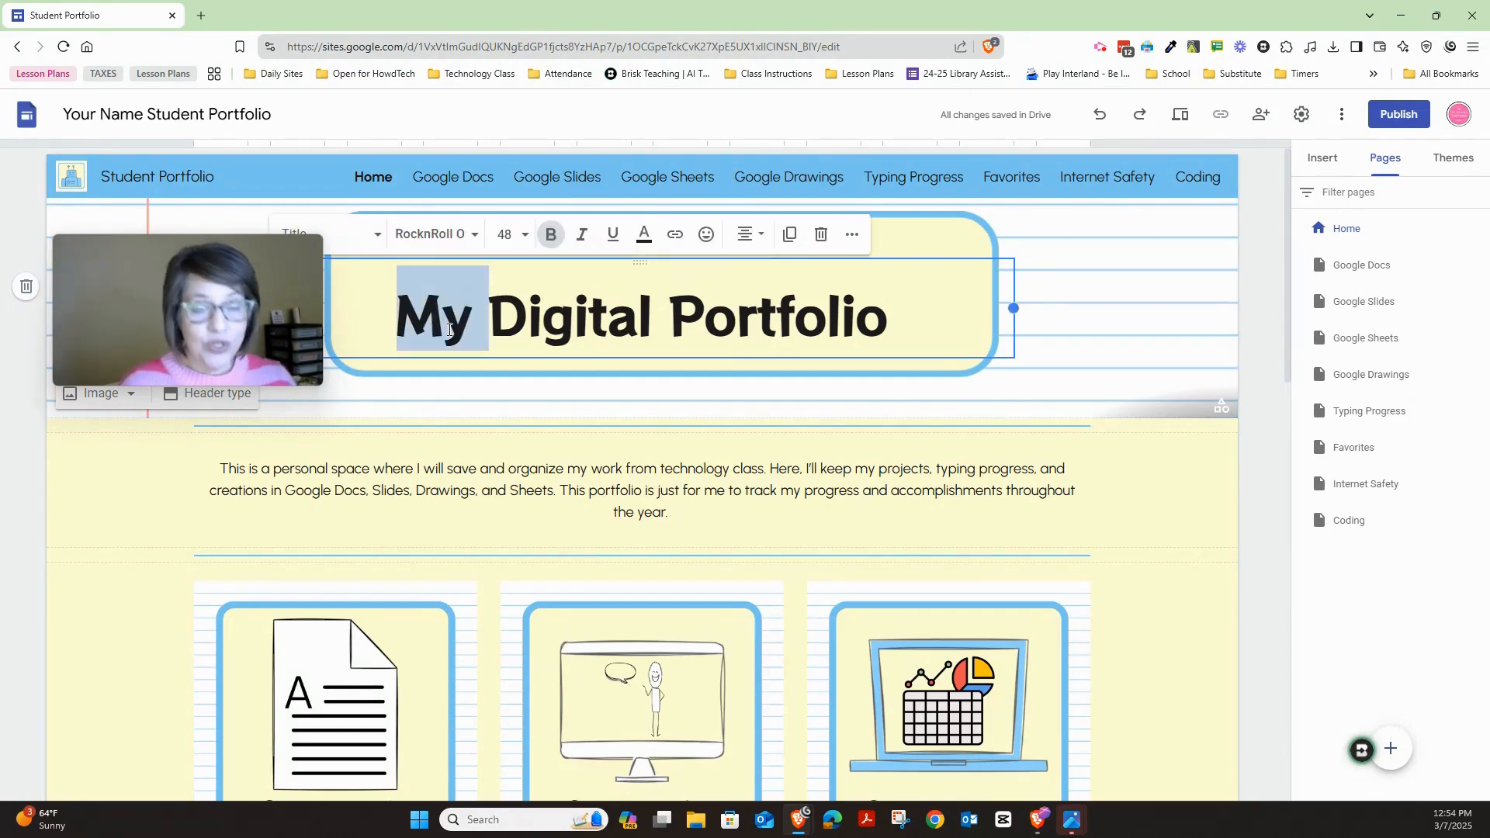
type("Alison's")
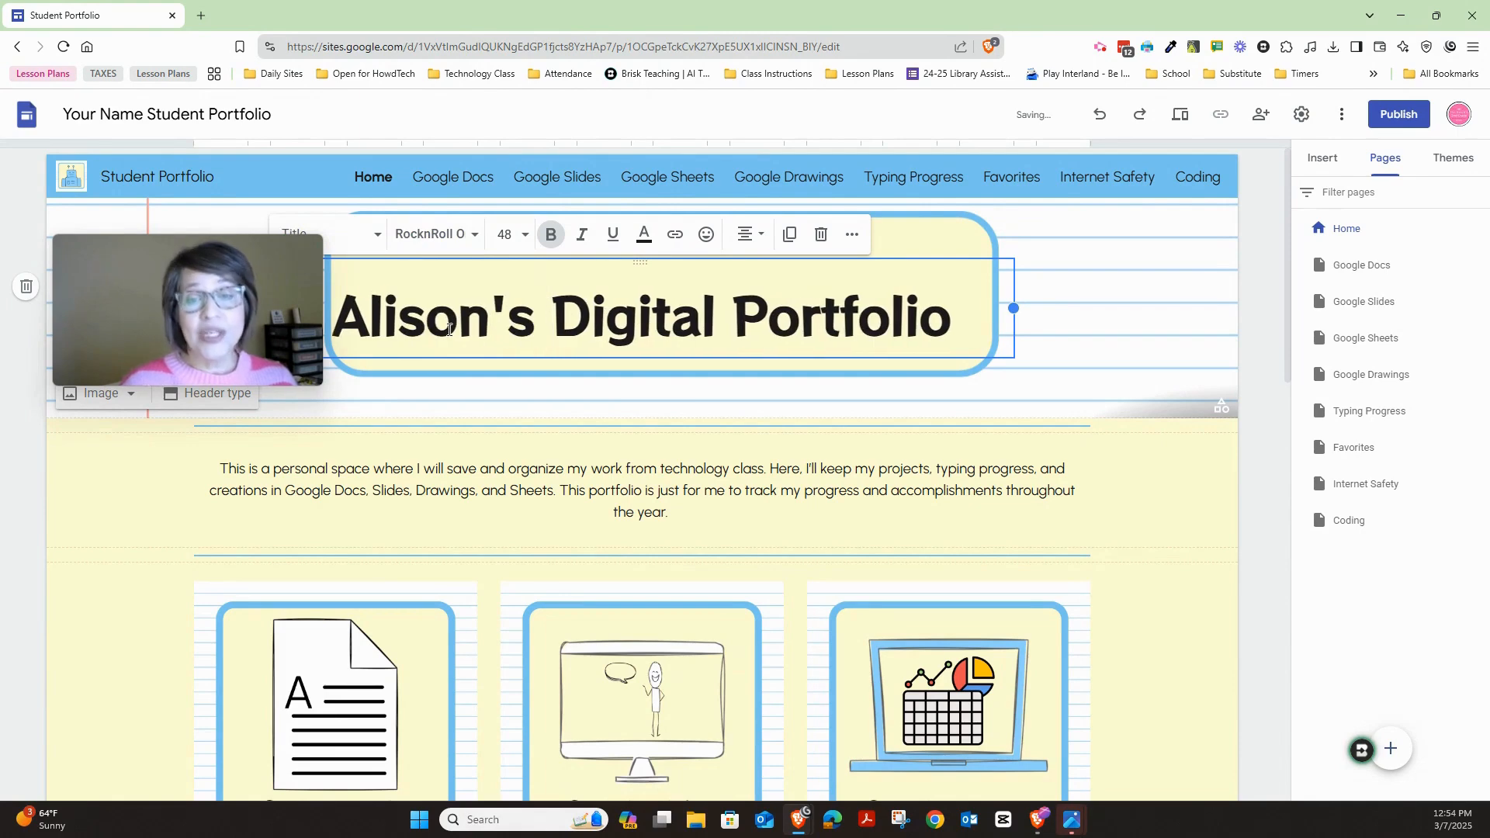
left_click(1132, 312)
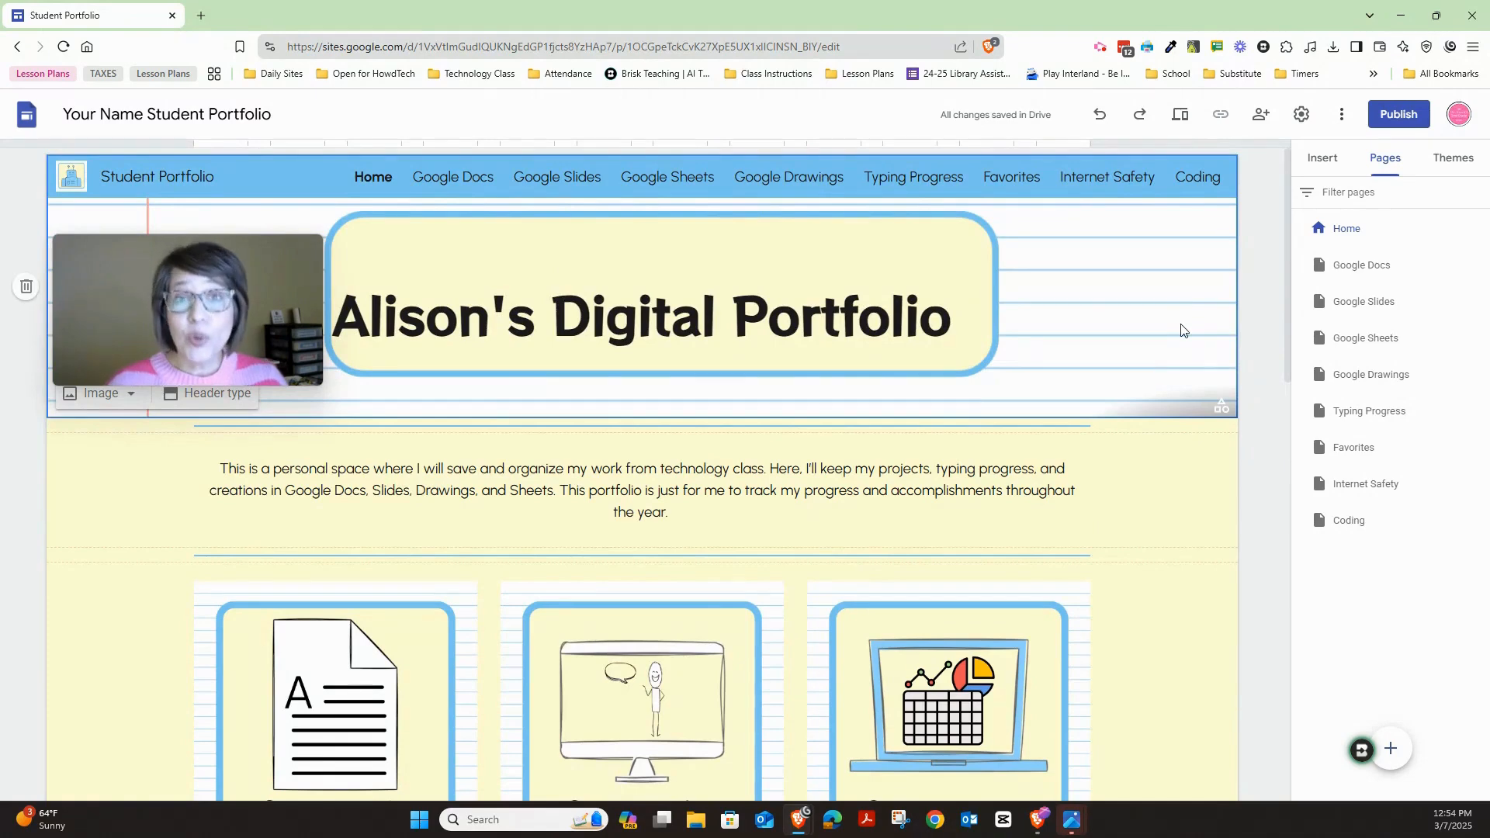
Step: Review the home page's tiles from Google Docs through Coding and open the Google Docs page
scroll(1181, 331, "down", 4)
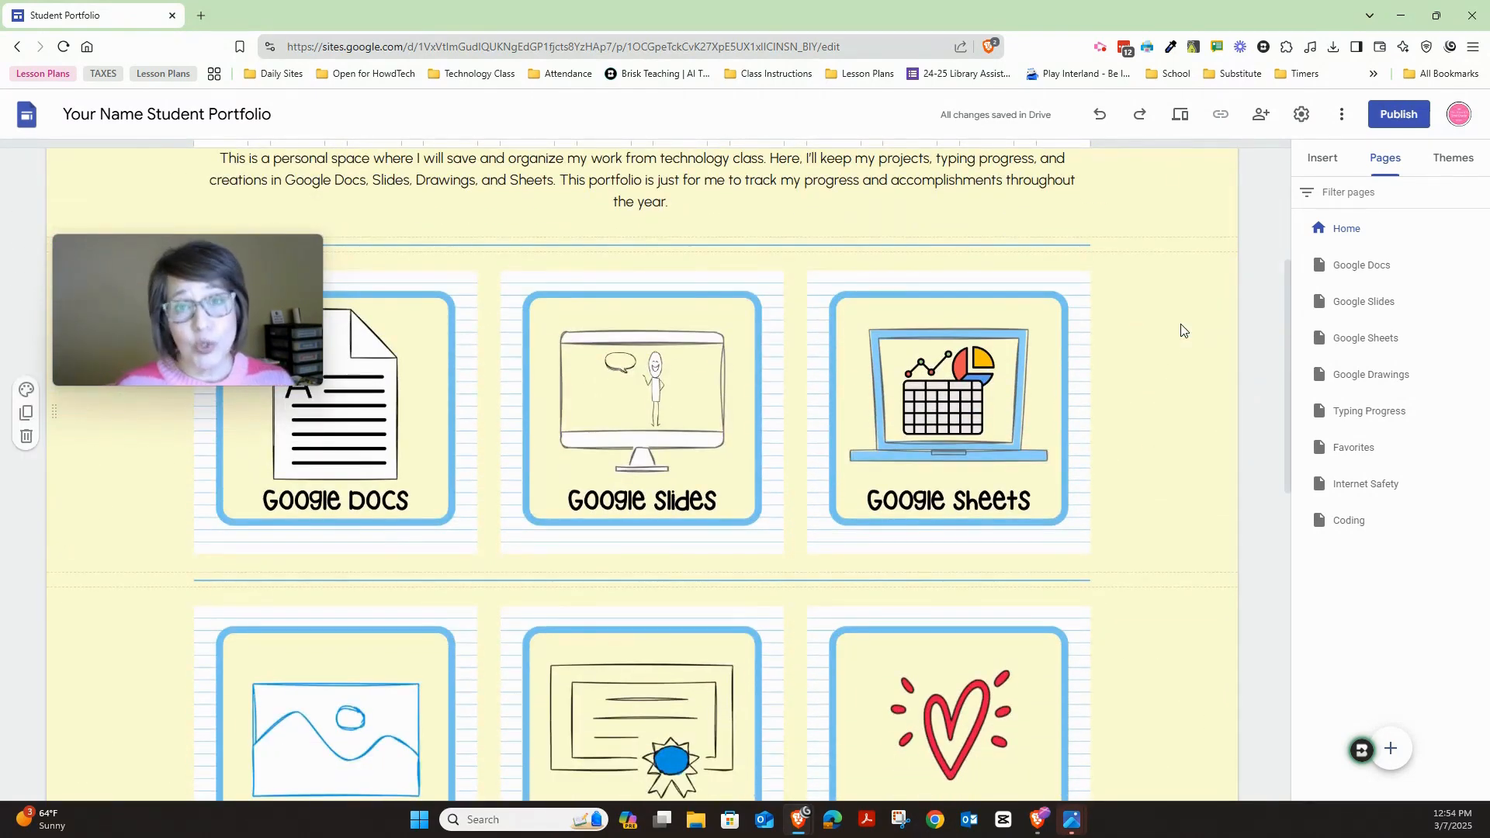
scroll(1181, 330, "up", 1)
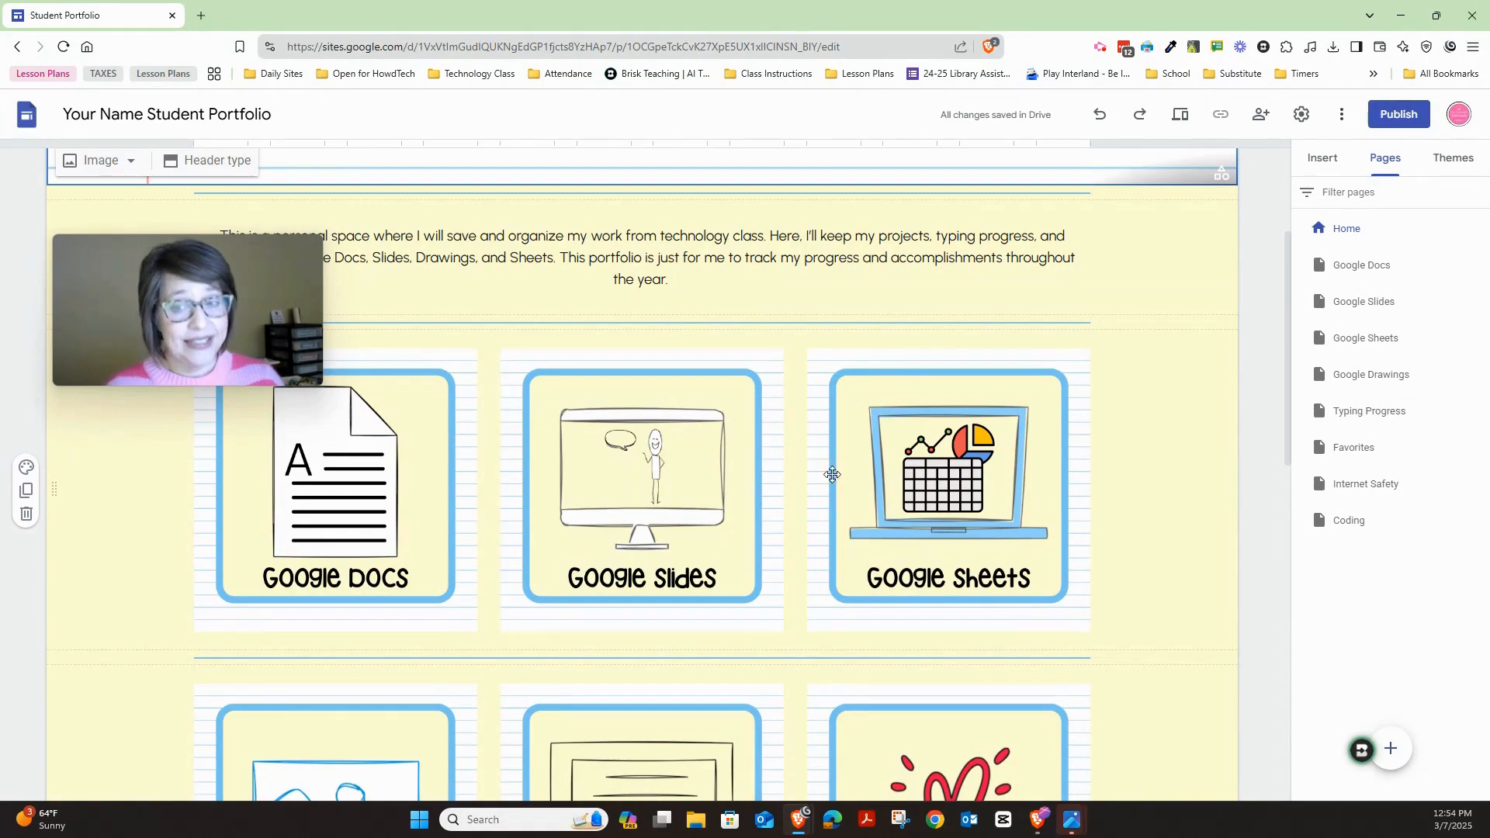
scroll(893, 458, "down", 3)
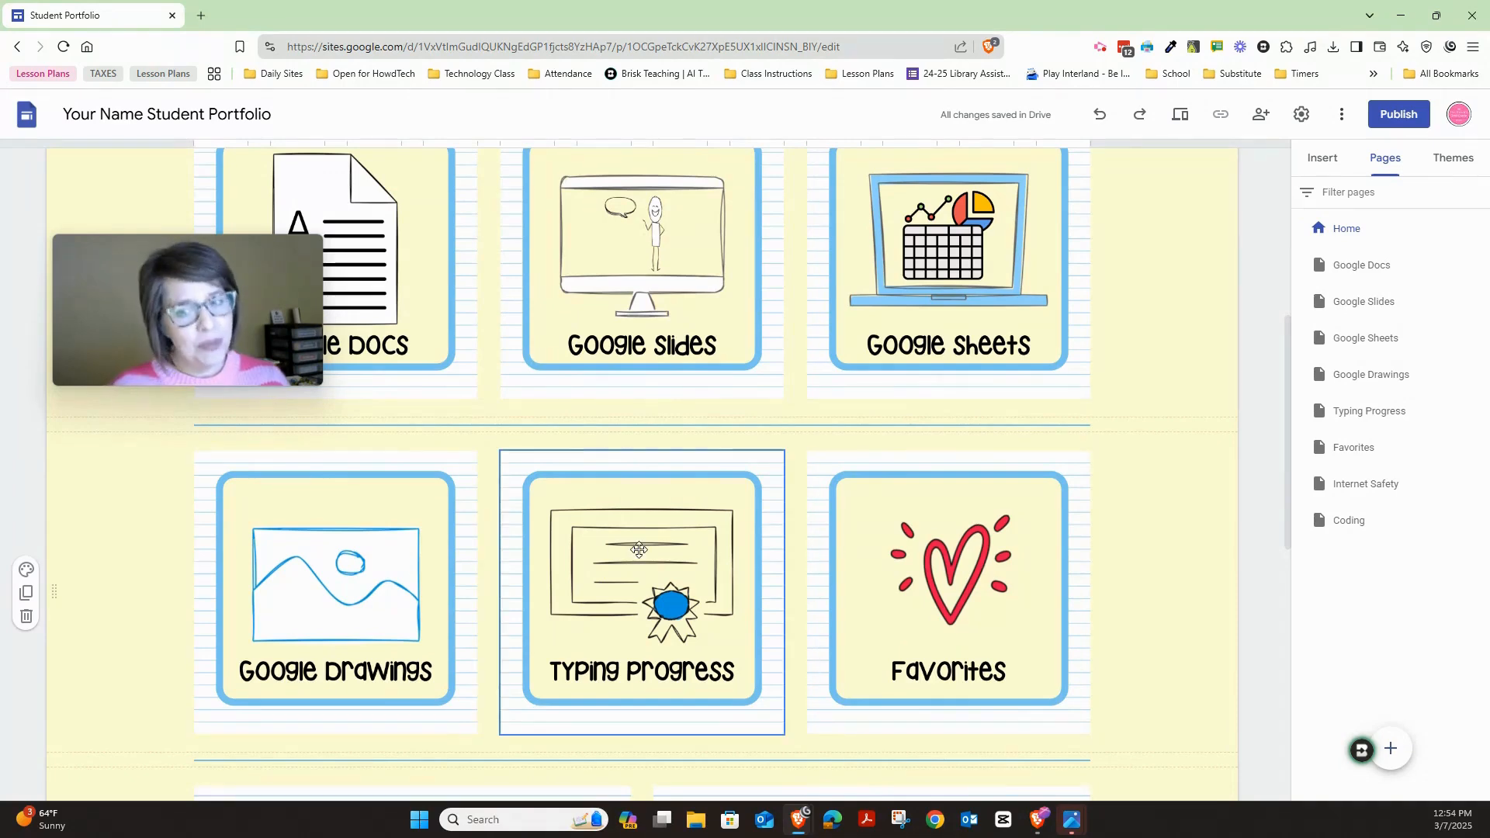
scroll(854, 534, "down", 5)
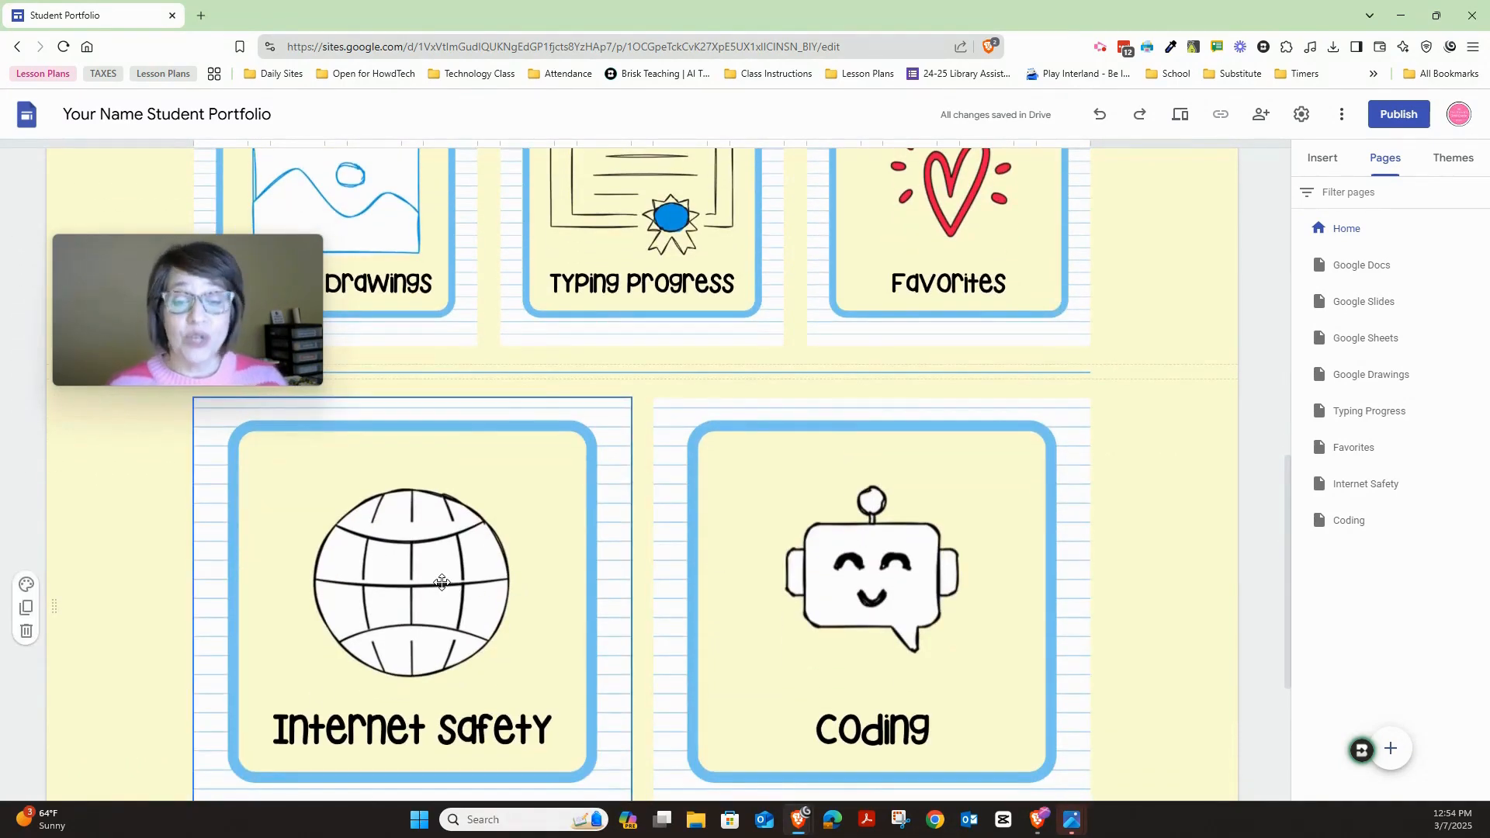
scroll(1212, 416, "up", 10)
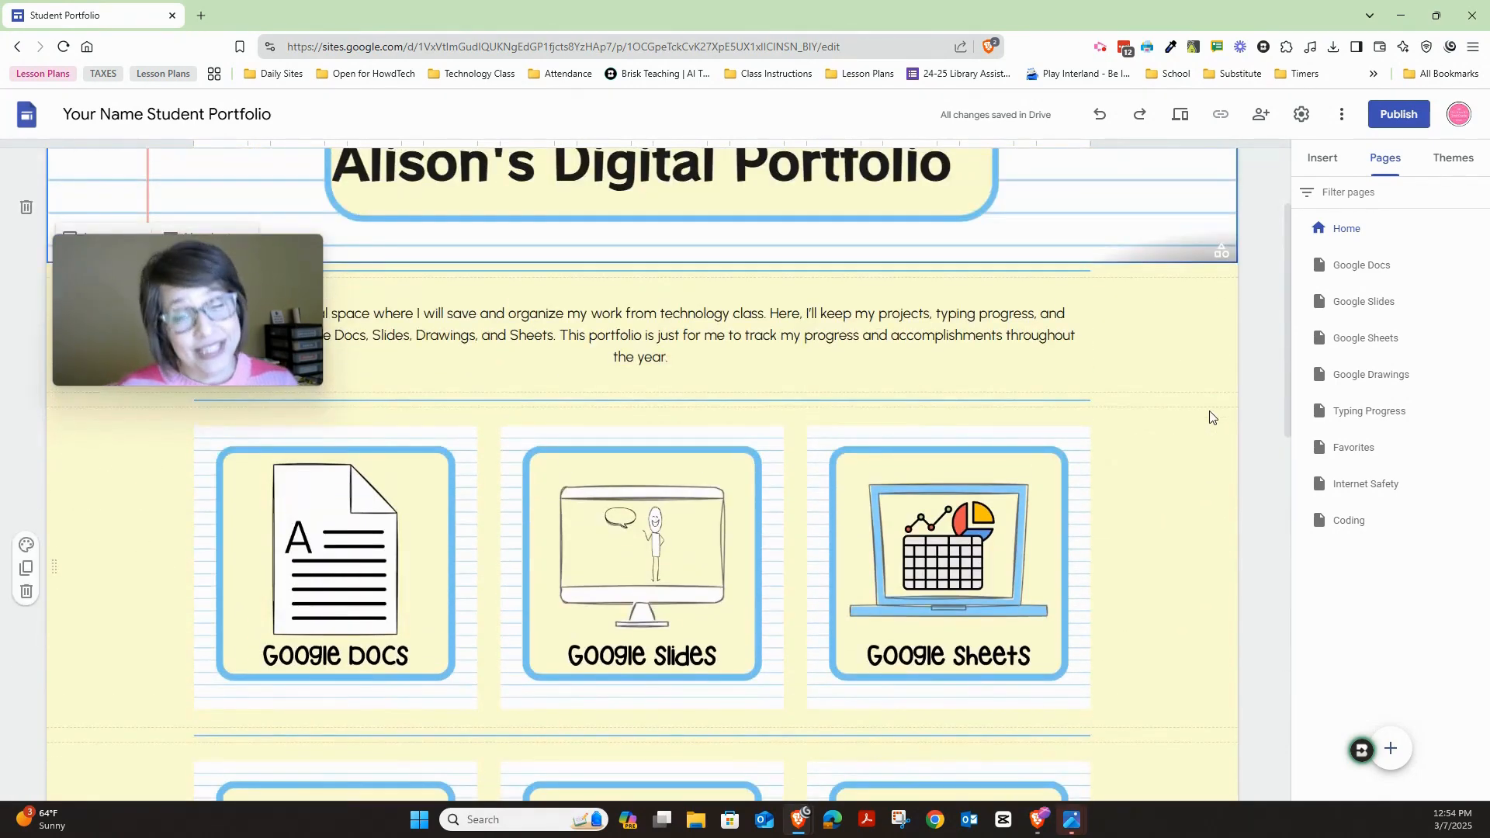
scroll(1212, 416, "up", 2)
scroll(1212, 416, "down", 5)
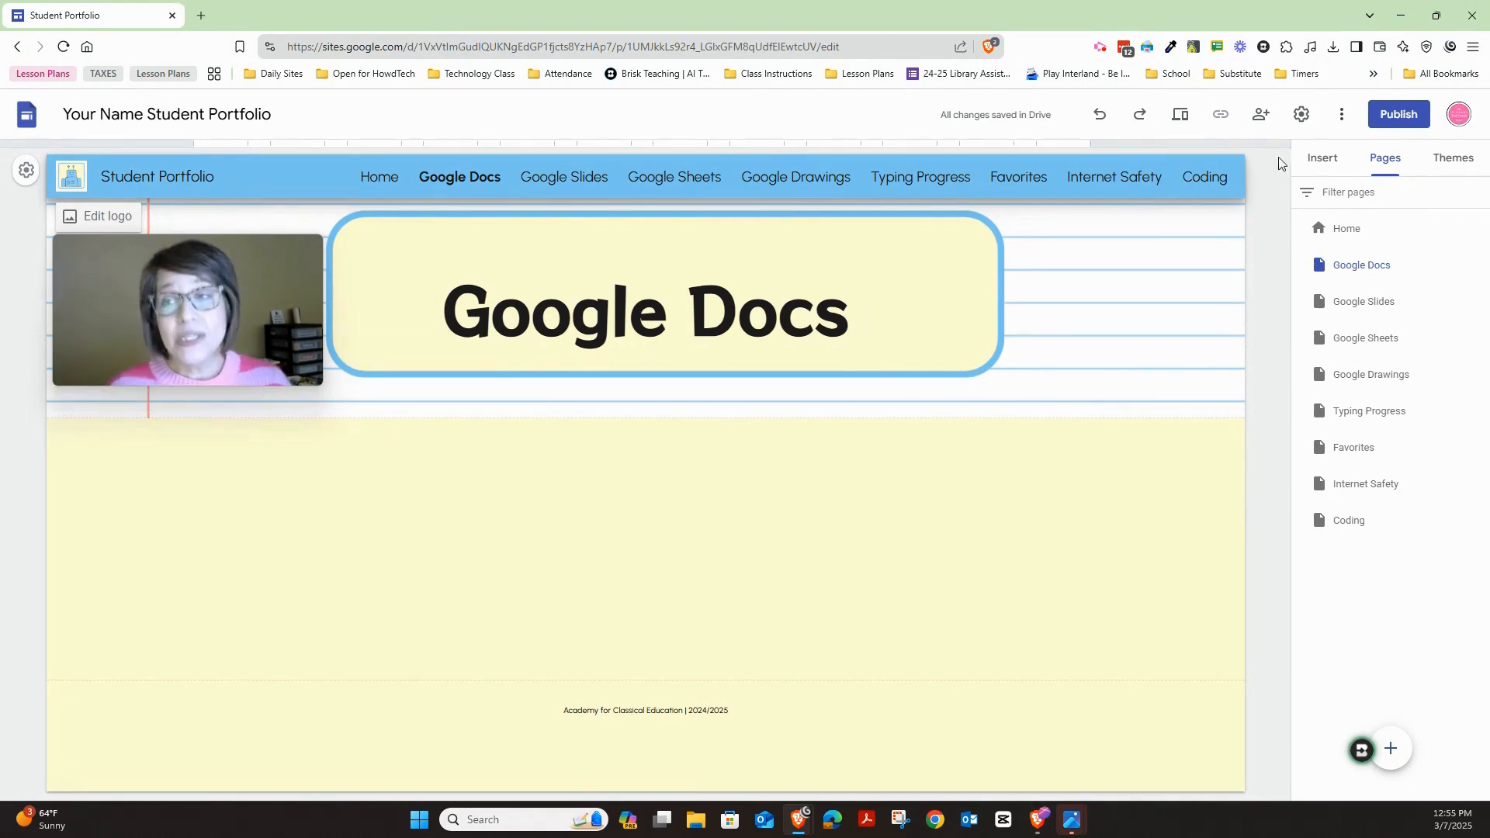
Step: Embed the "Used Chromebook B..." document from Drive on the Google Docs page
left_click(1320, 159)
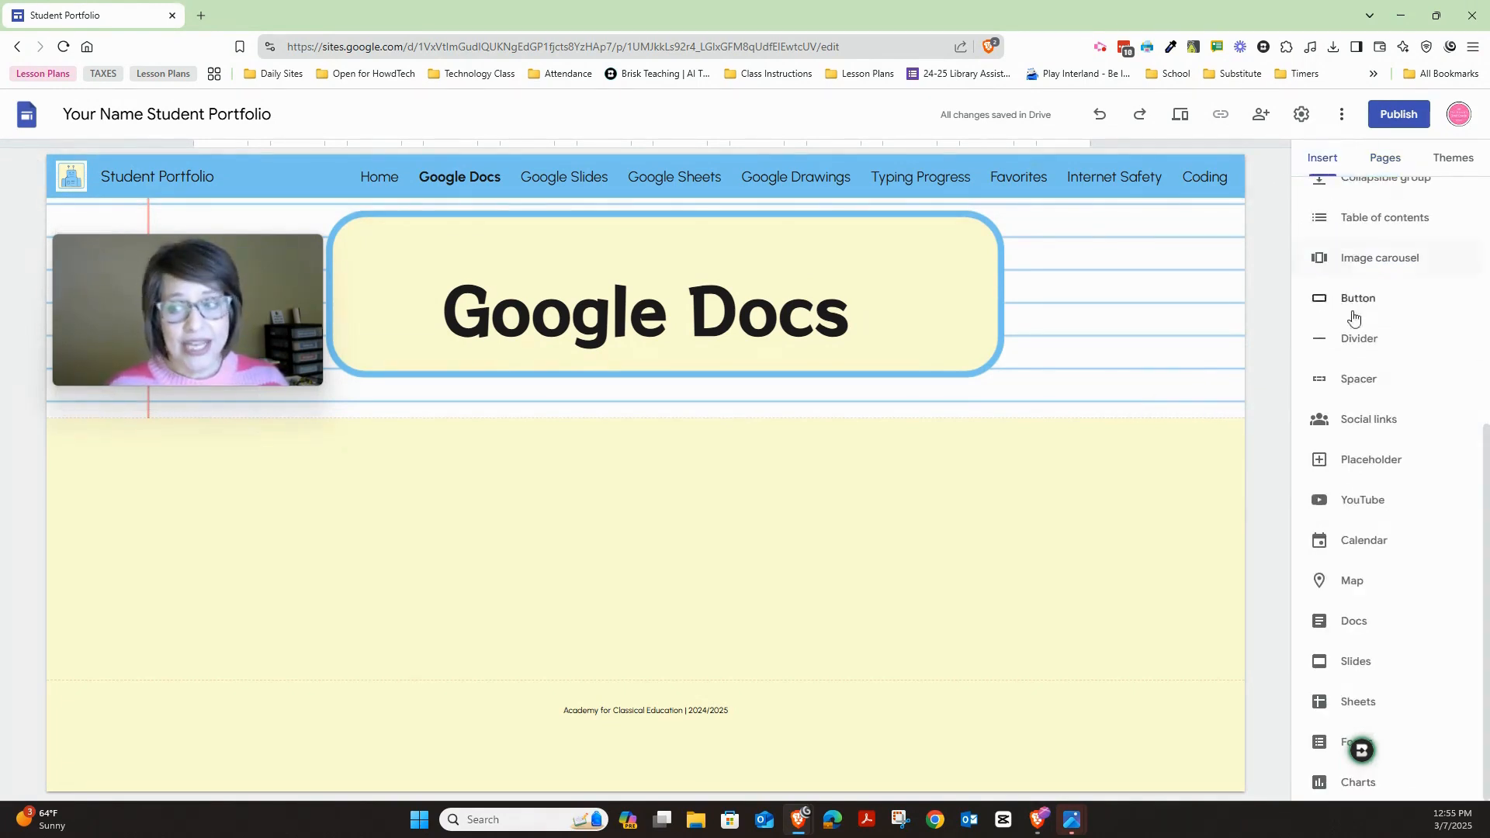
left_click(1345, 624)
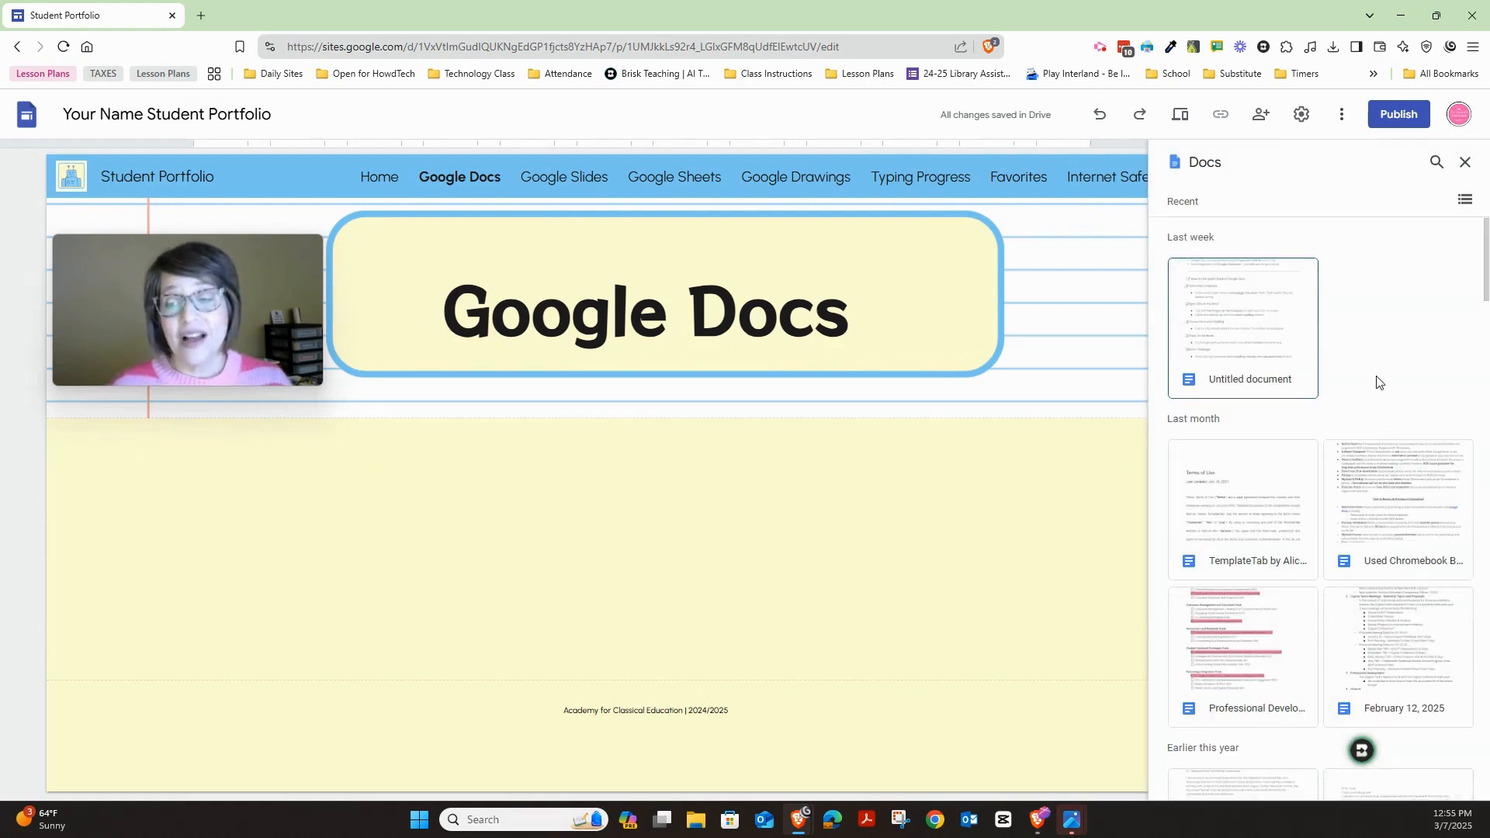
scroll(1378, 381, "down", 5)
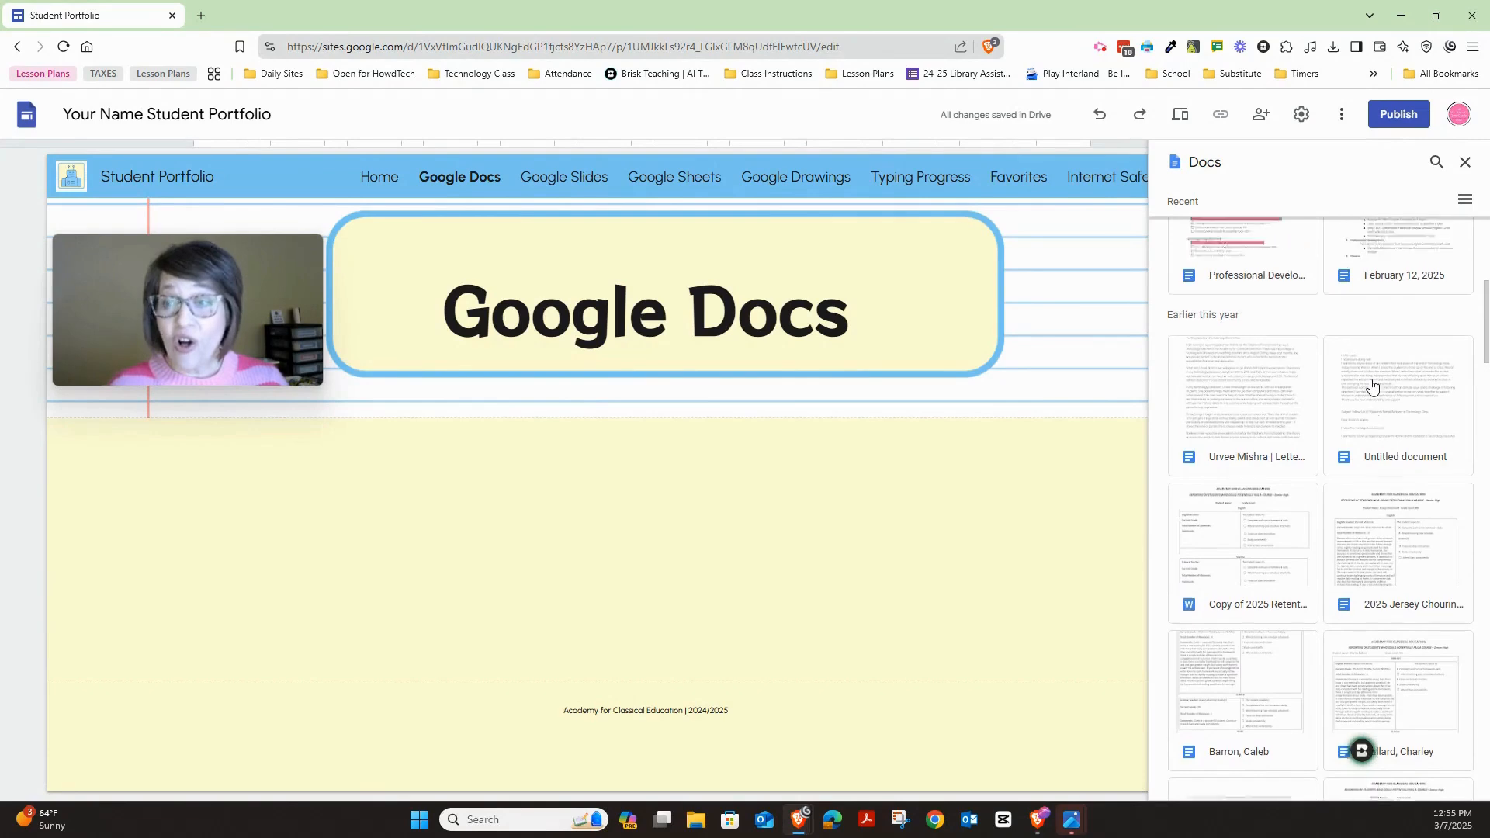
scroll(1372, 385, "up", 5)
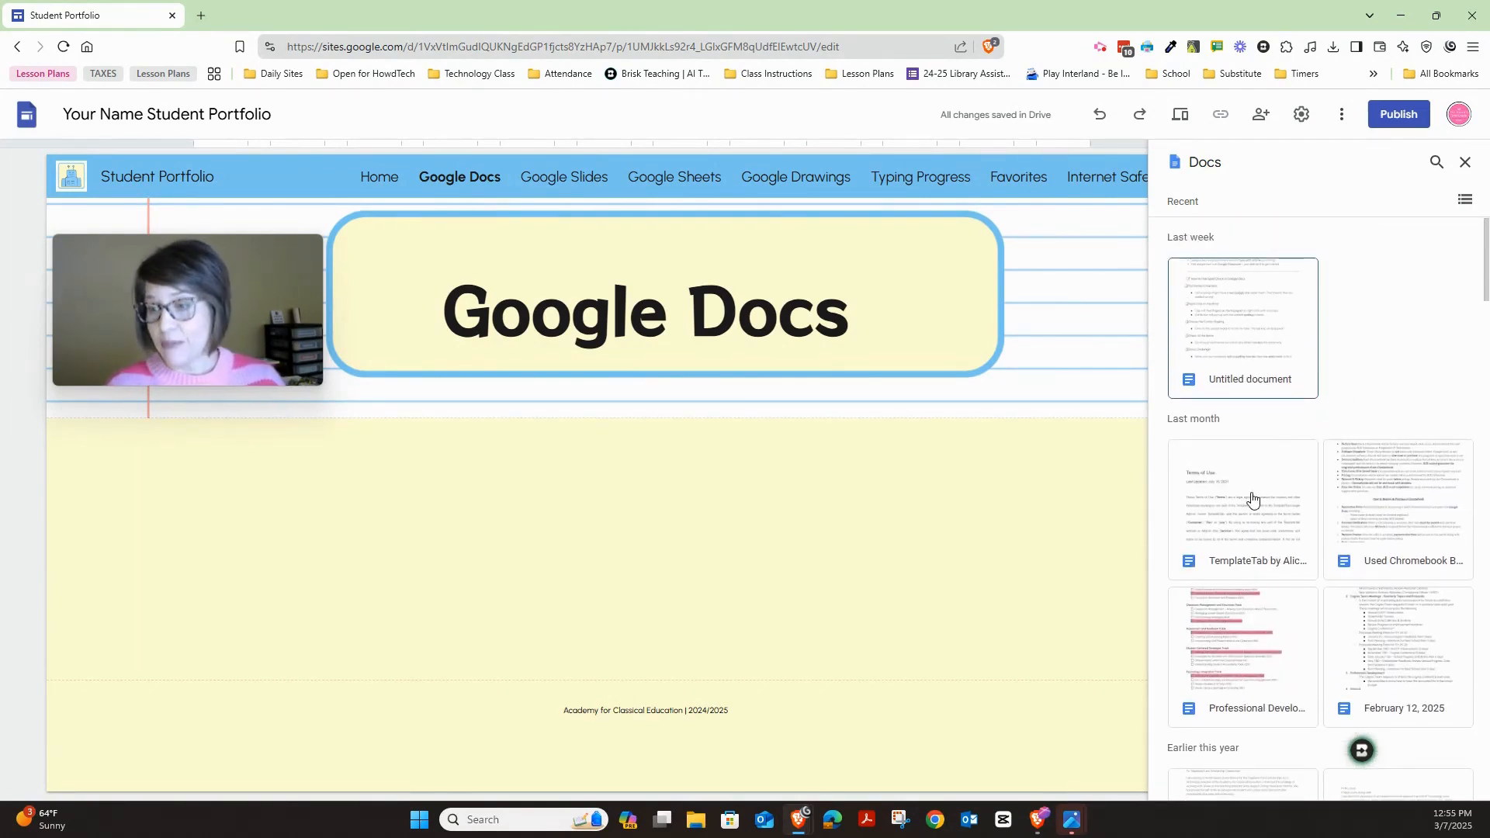
left_click(1365, 494)
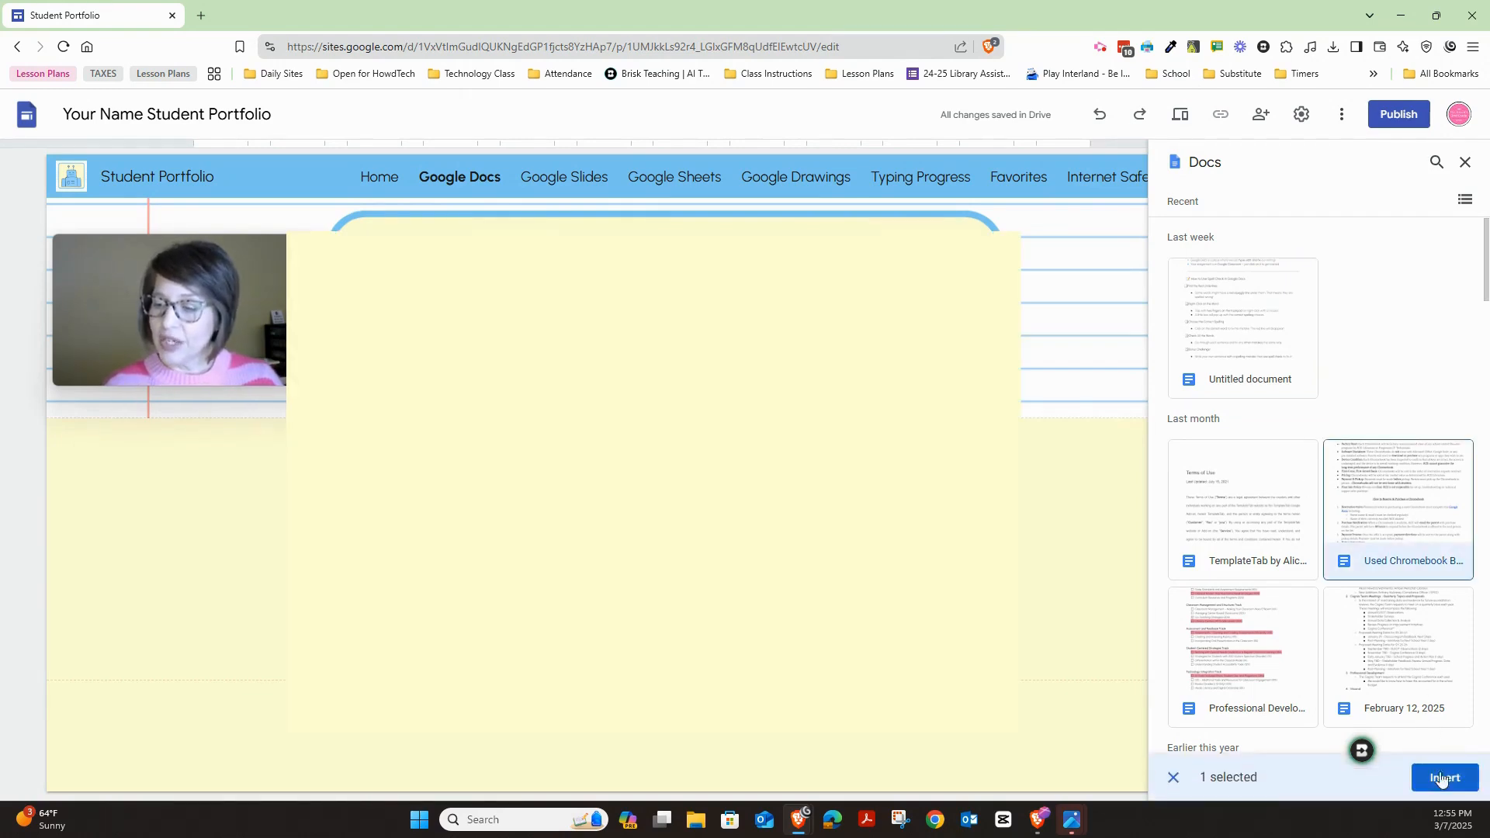
left_click(1442, 778)
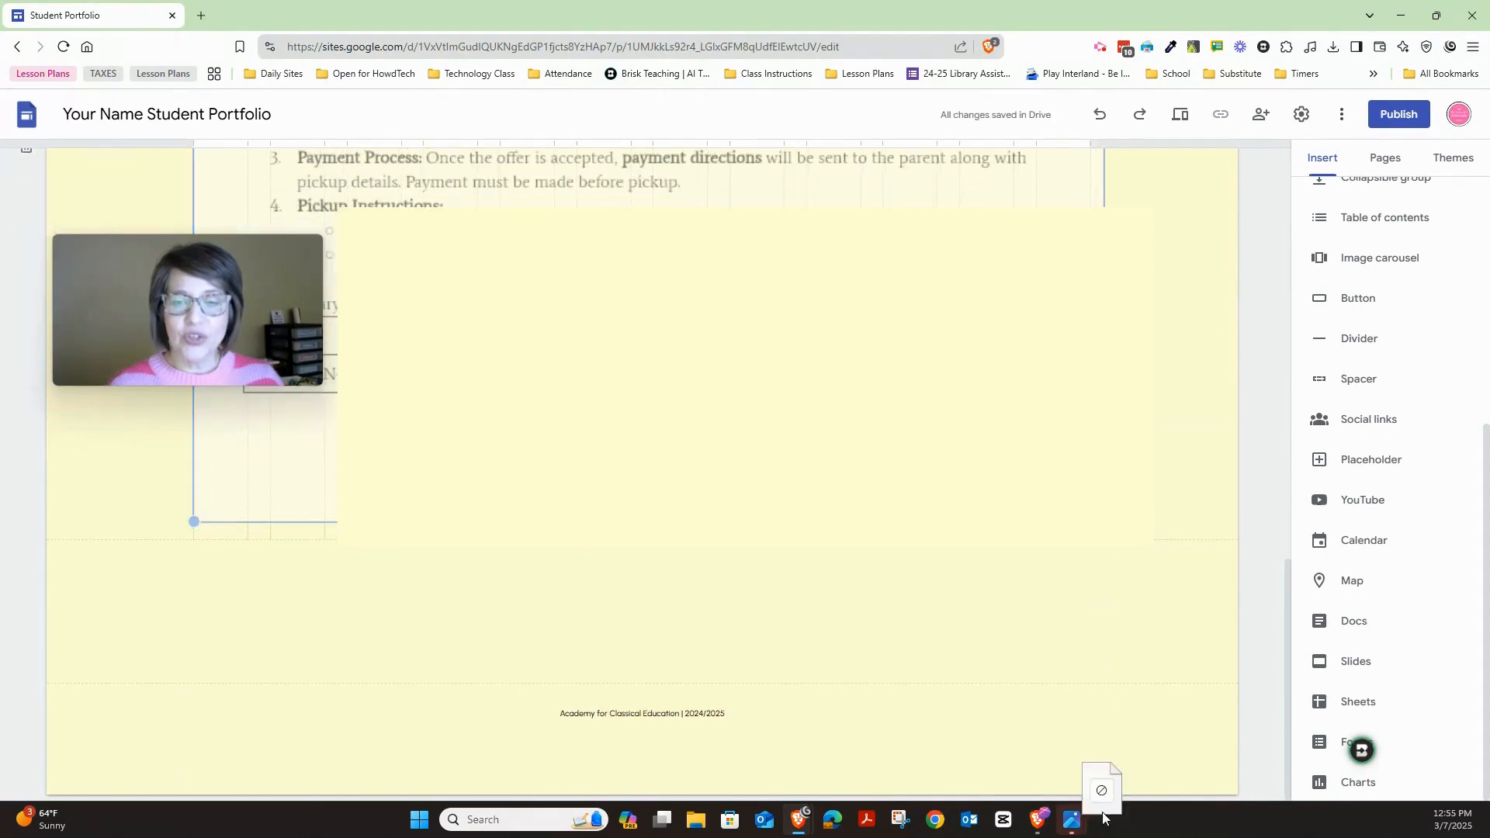
scroll(1163, 397, "up", 14)
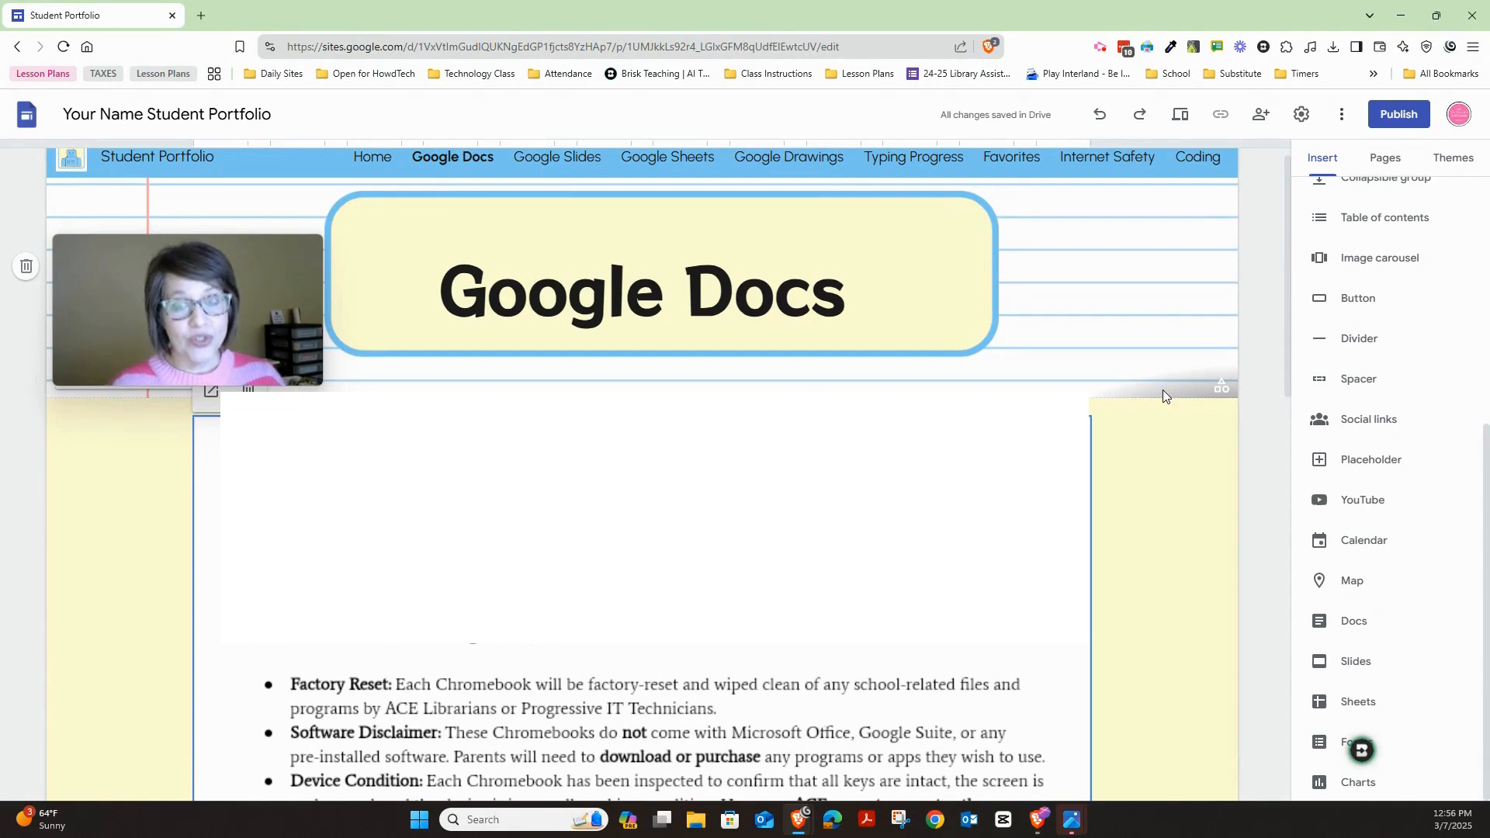
Step: Look over the embedded document on the Google Docs page and open the Google Slides page
left_click(1163, 390)
scroll(1162, 389, "down", 14)
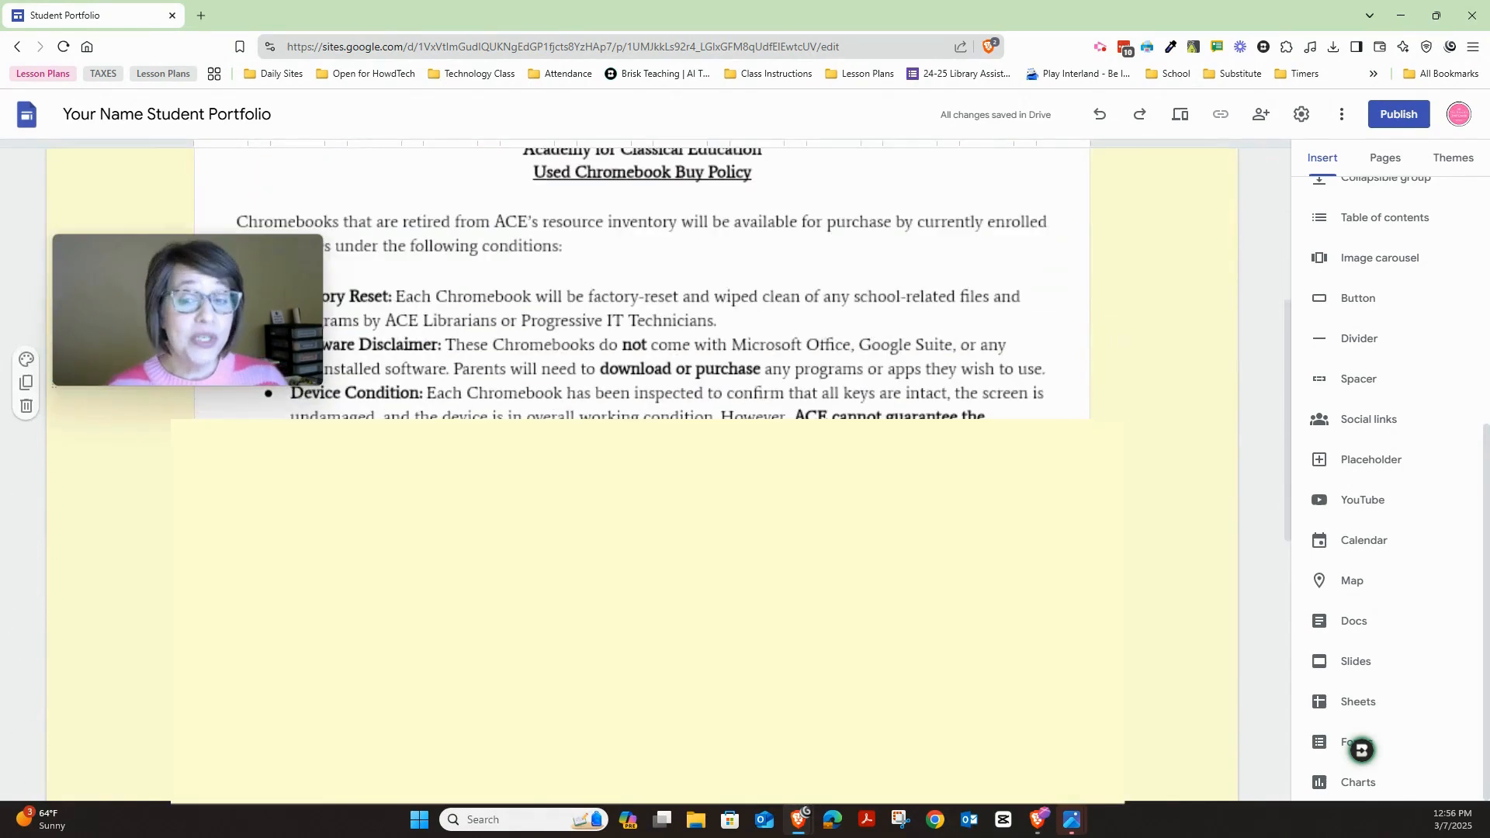
scroll(1163, 390, "up", 8)
scroll(1163, 389, "up", 6)
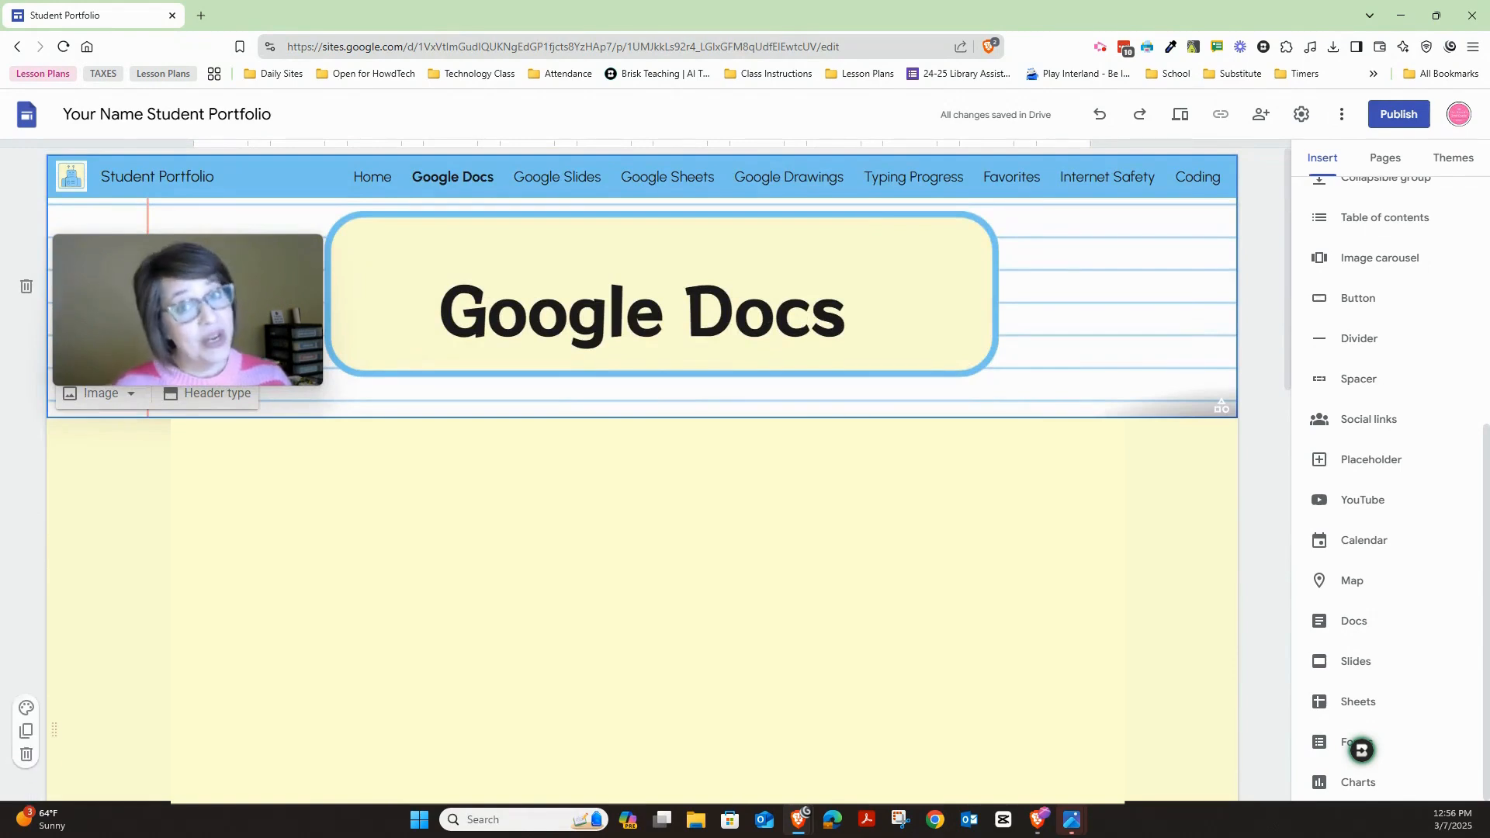
left_click(1368, 160)
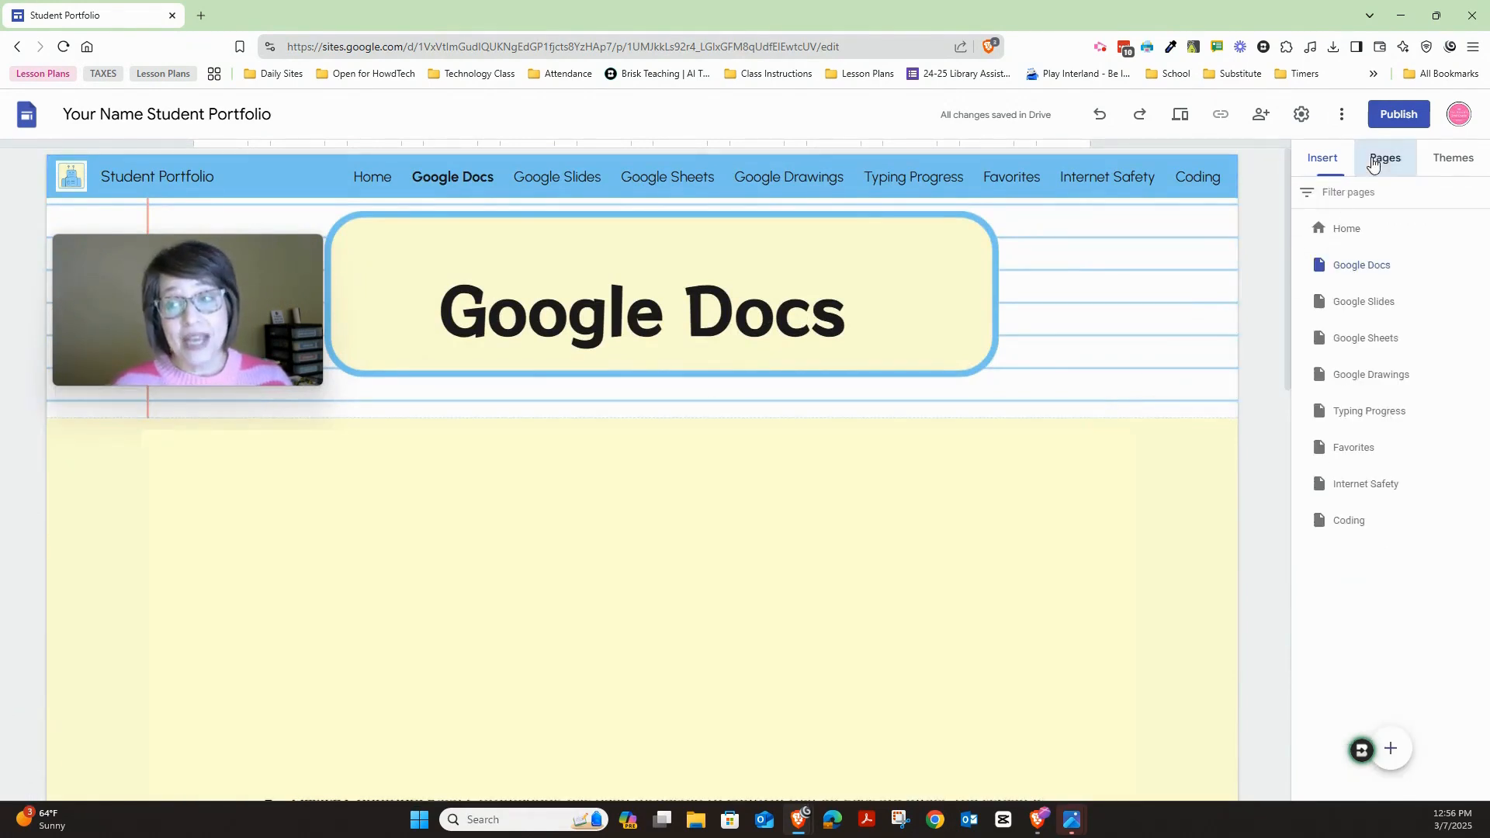
left_click(553, 177)
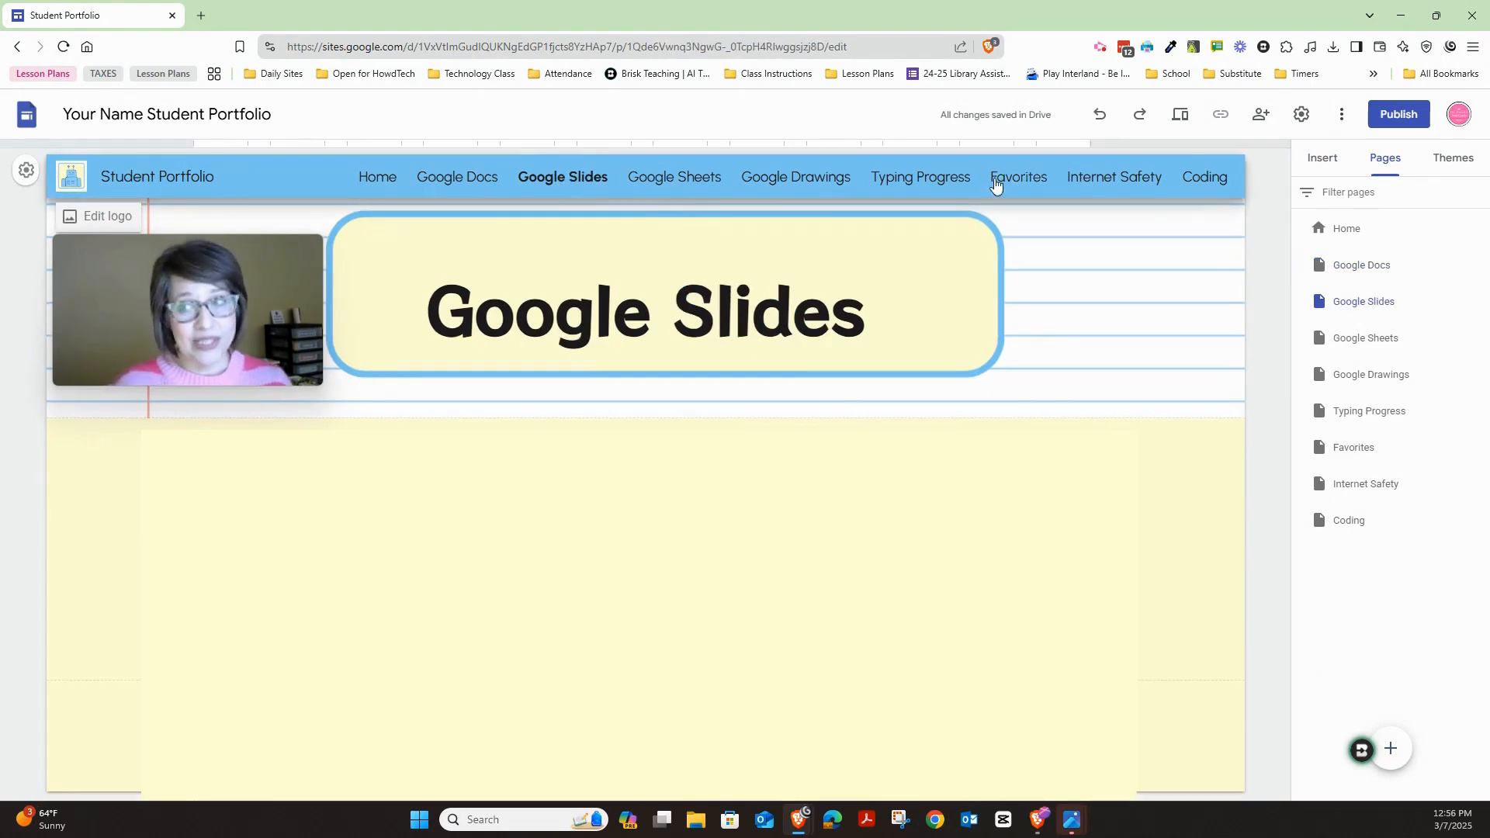
left_click(1353, 307)
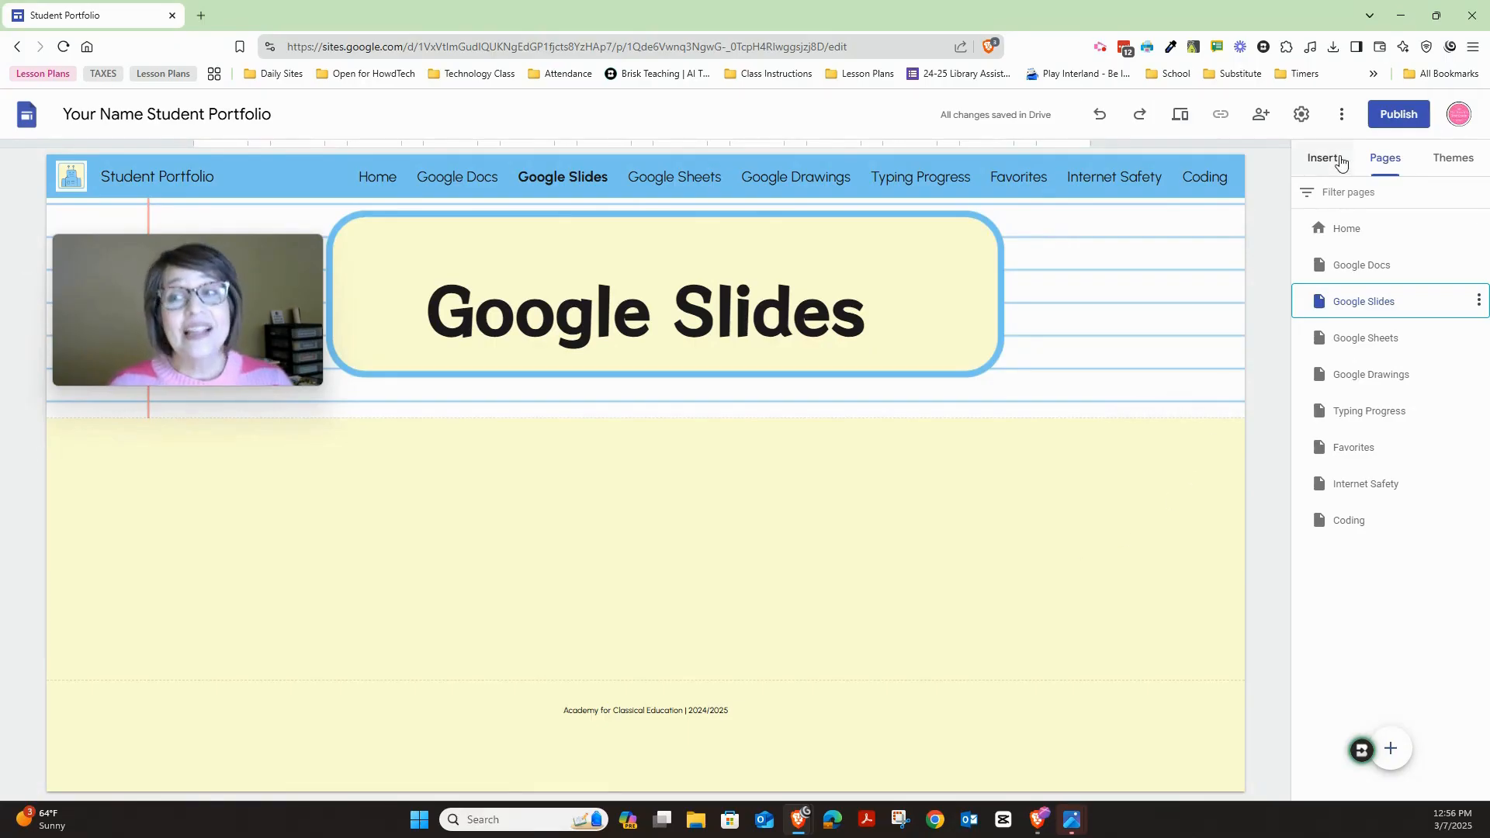
Step: Embed the "Copy of Teddy Bear" presentation on the Google Slides page and enlarge it to the full content width
left_click(1333, 163)
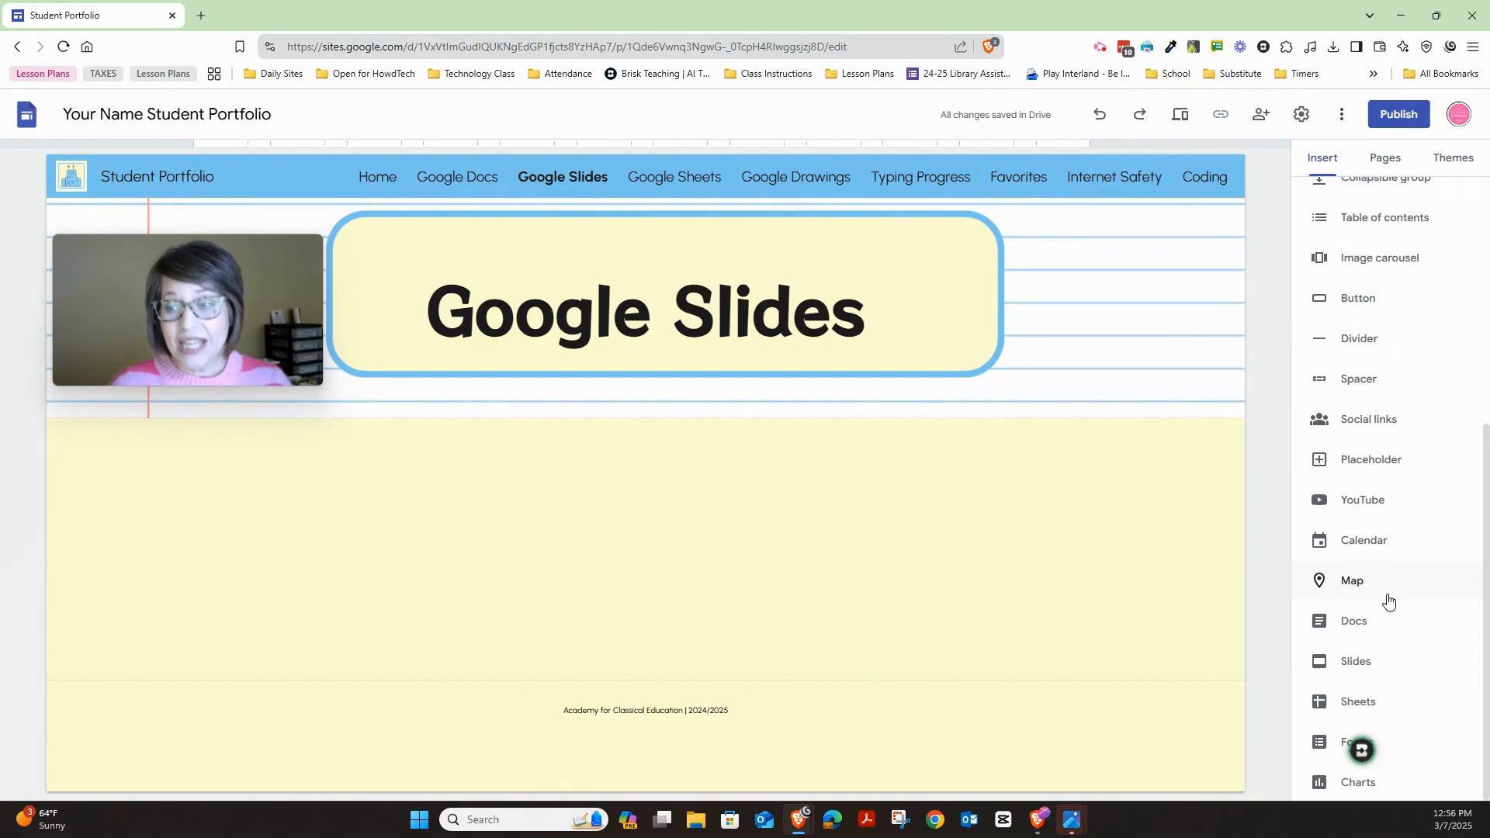
left_click(1372, 666)
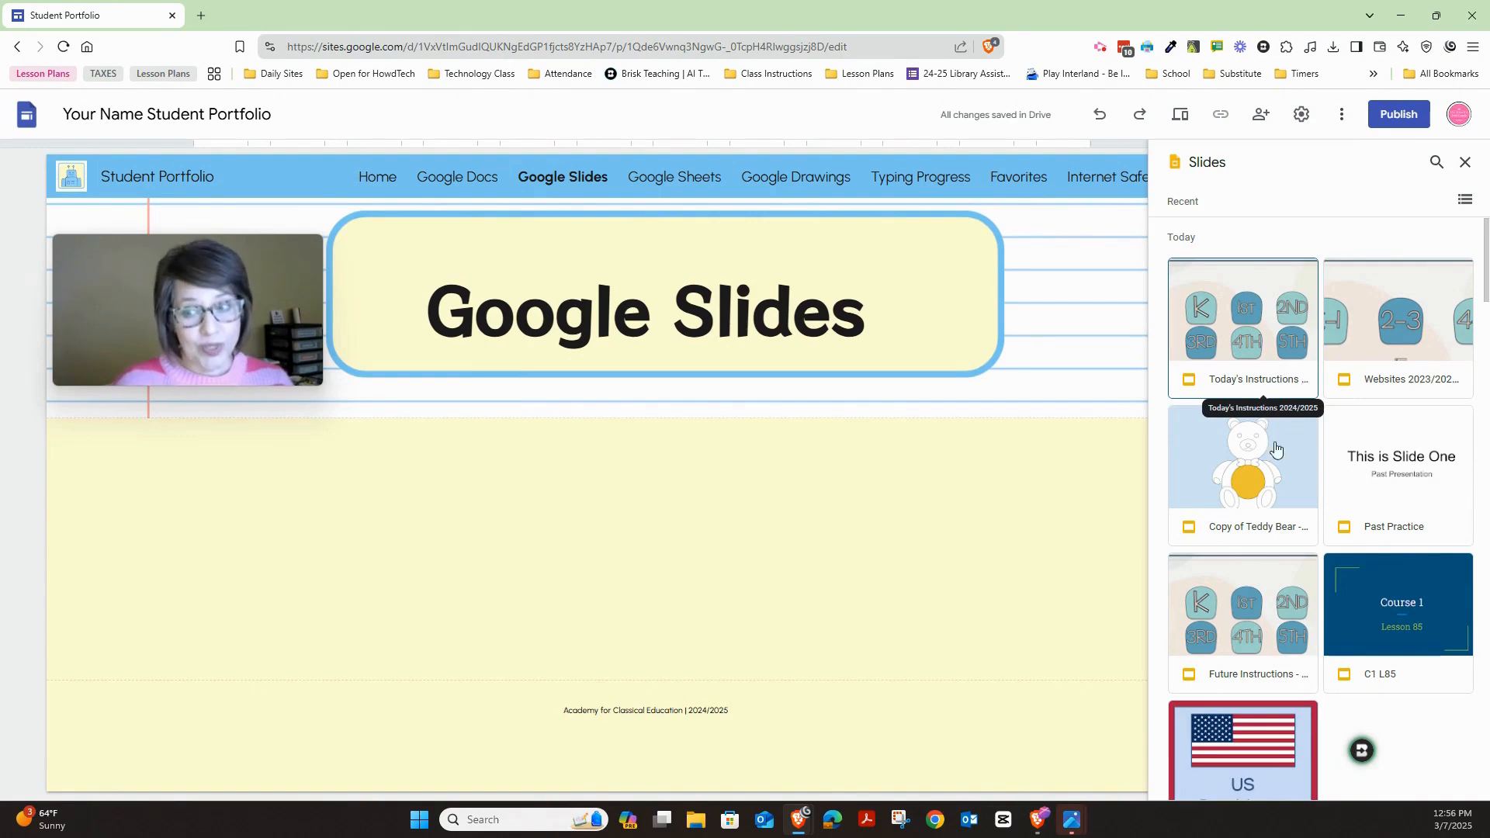
left_click(1259, 473)
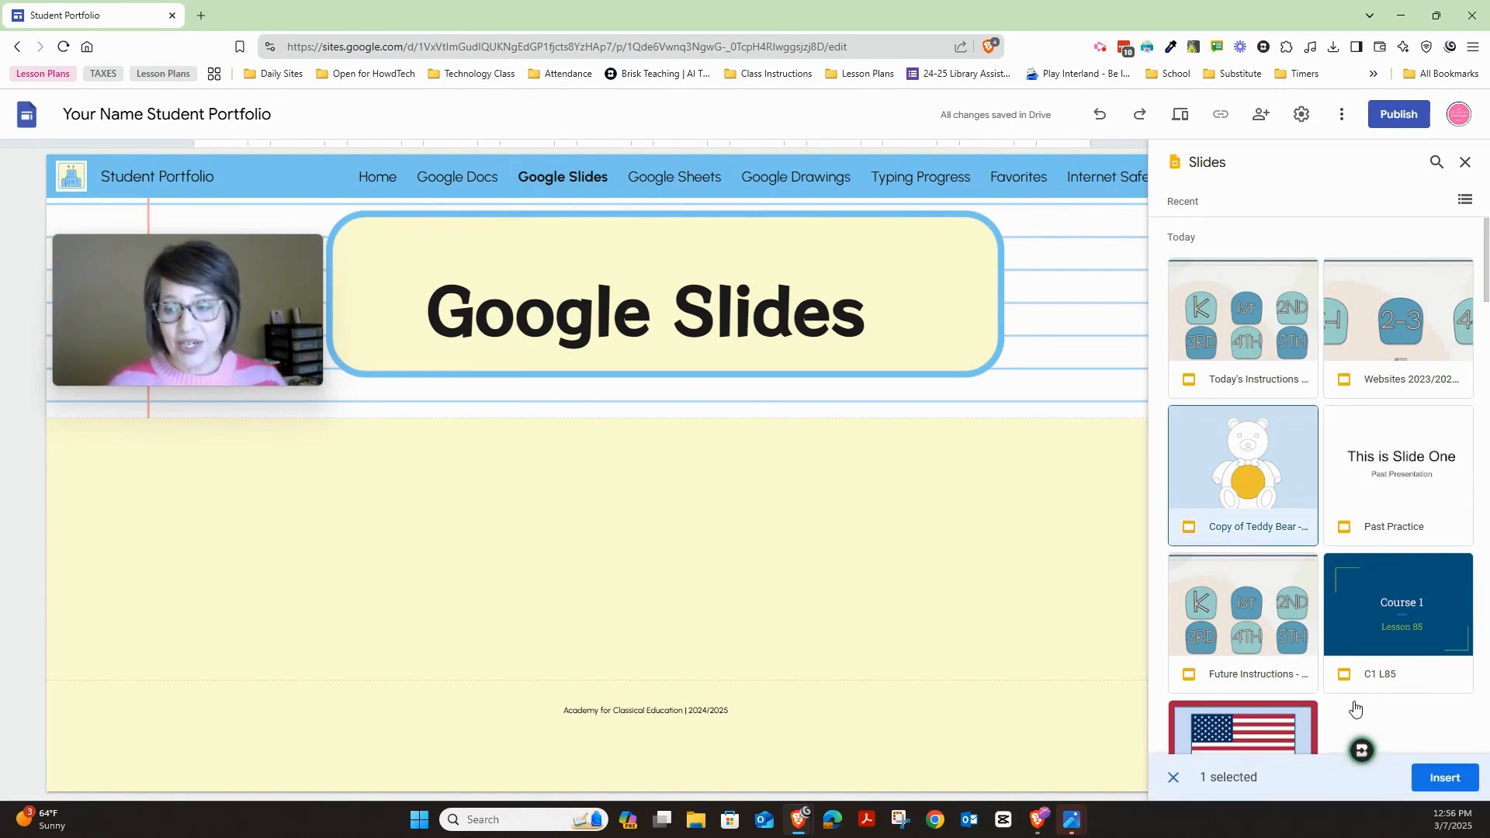
left_click(1441, 778)
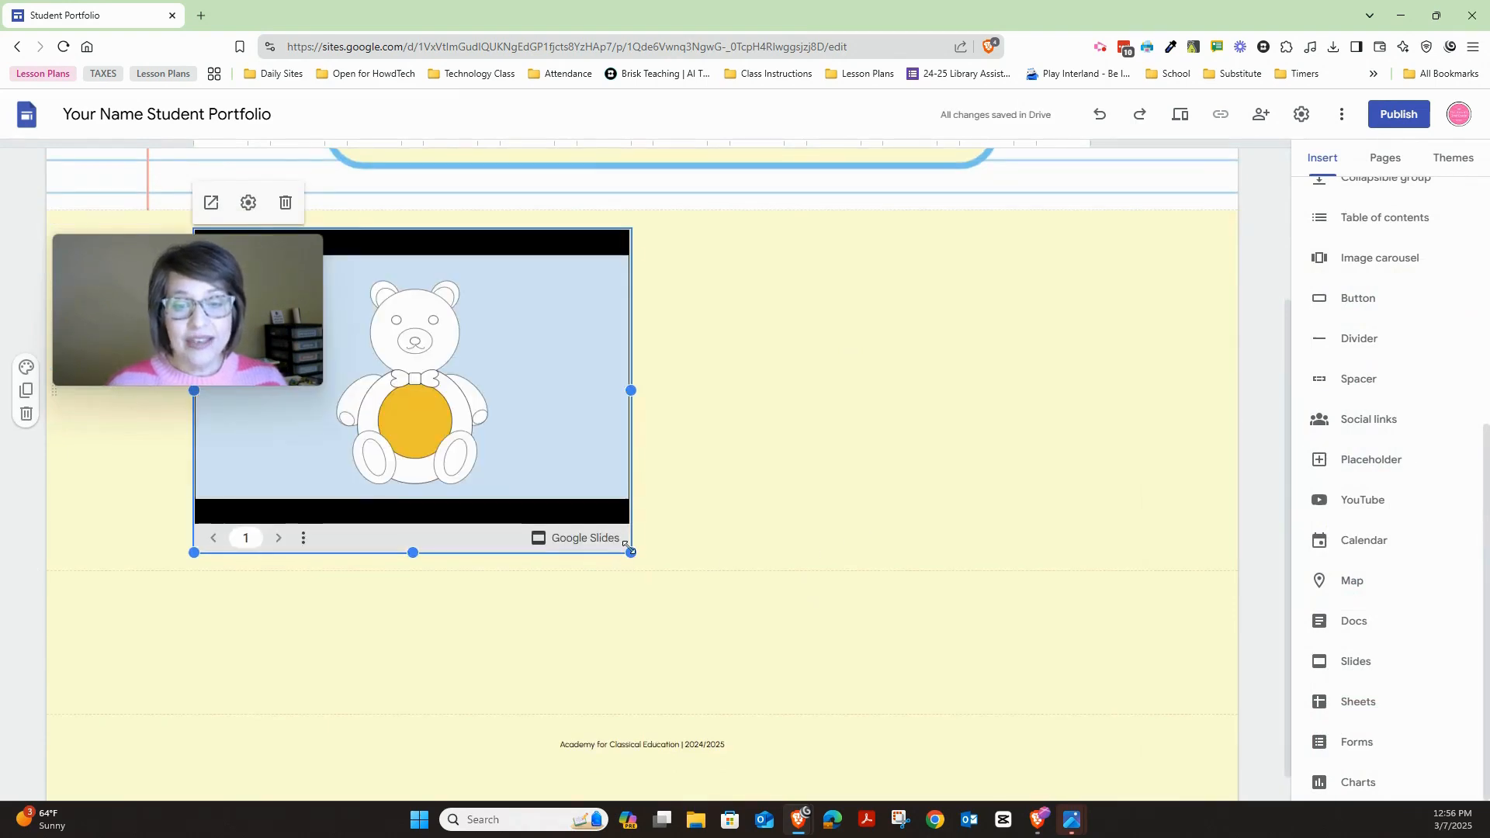
left_click_drag(629, 550, 1071, 768)
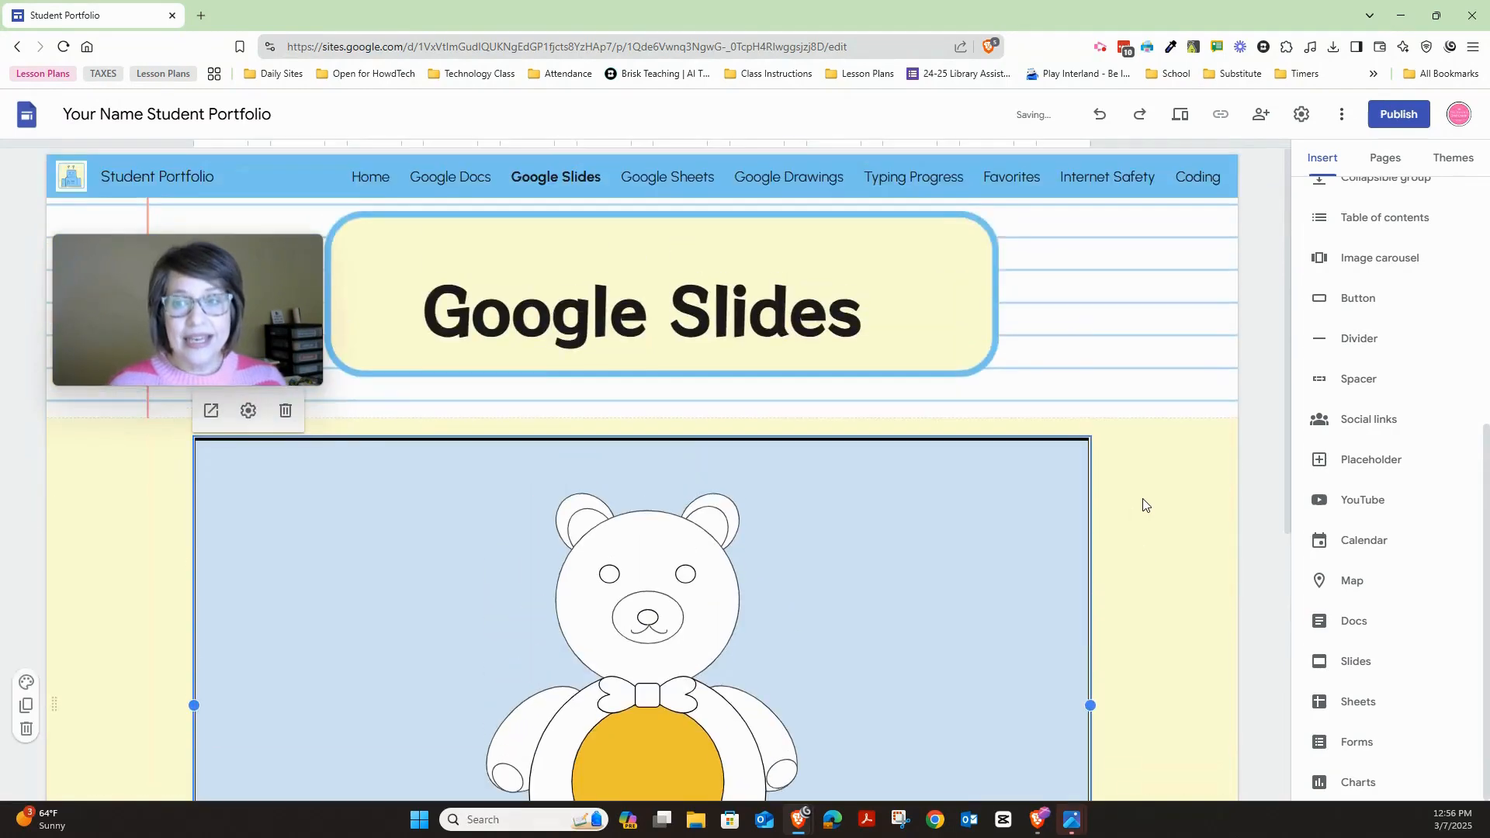
Step: Embed the "Today's Instructions 2024/2025" presentation below the teddy bear on the Google Slides page
left_click(1356, 662)
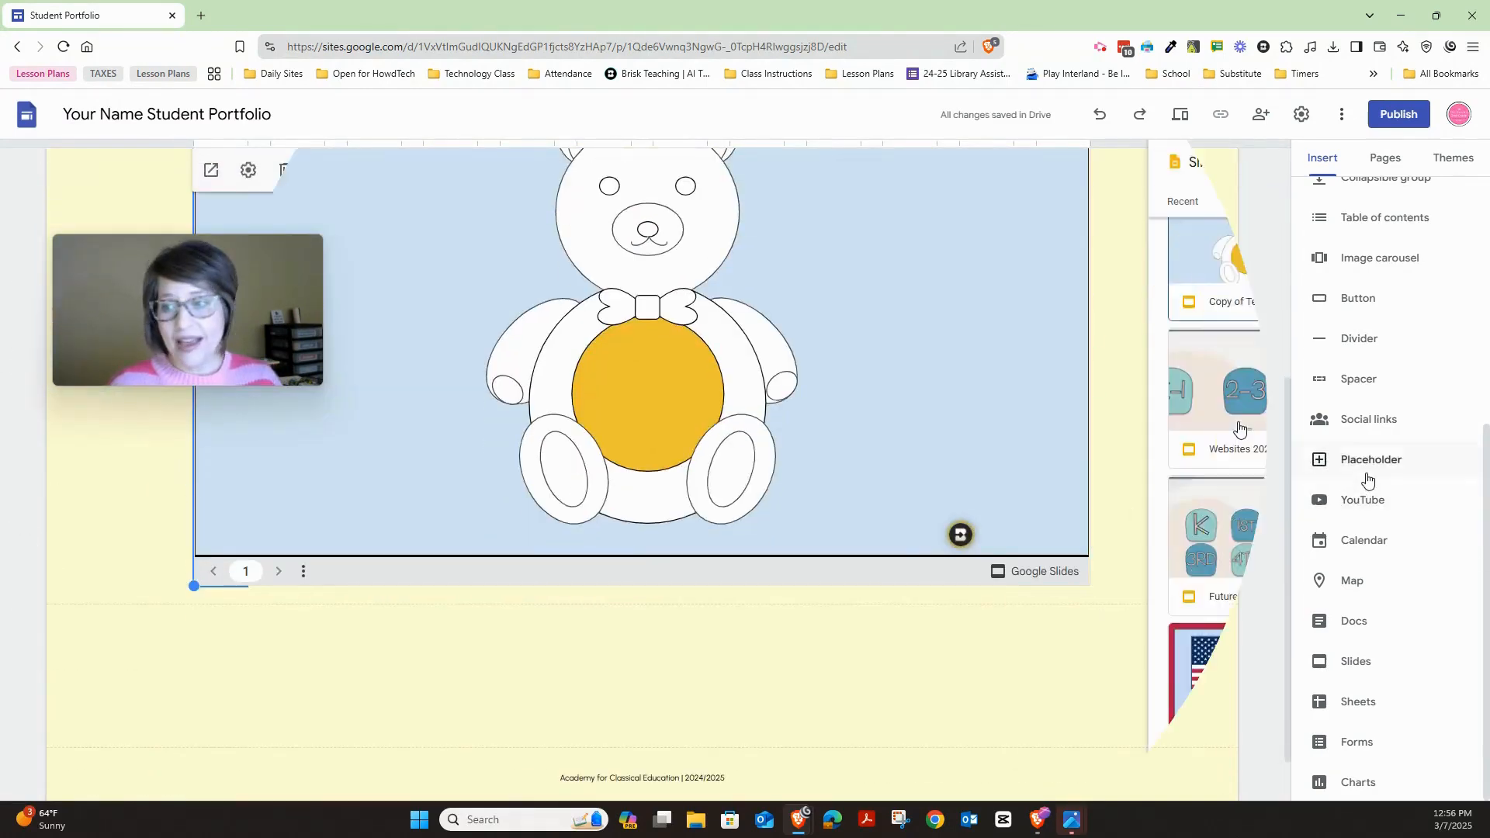
scroll(1240, 429, "down", 4)
scroll(1240, 430, "down", 2)
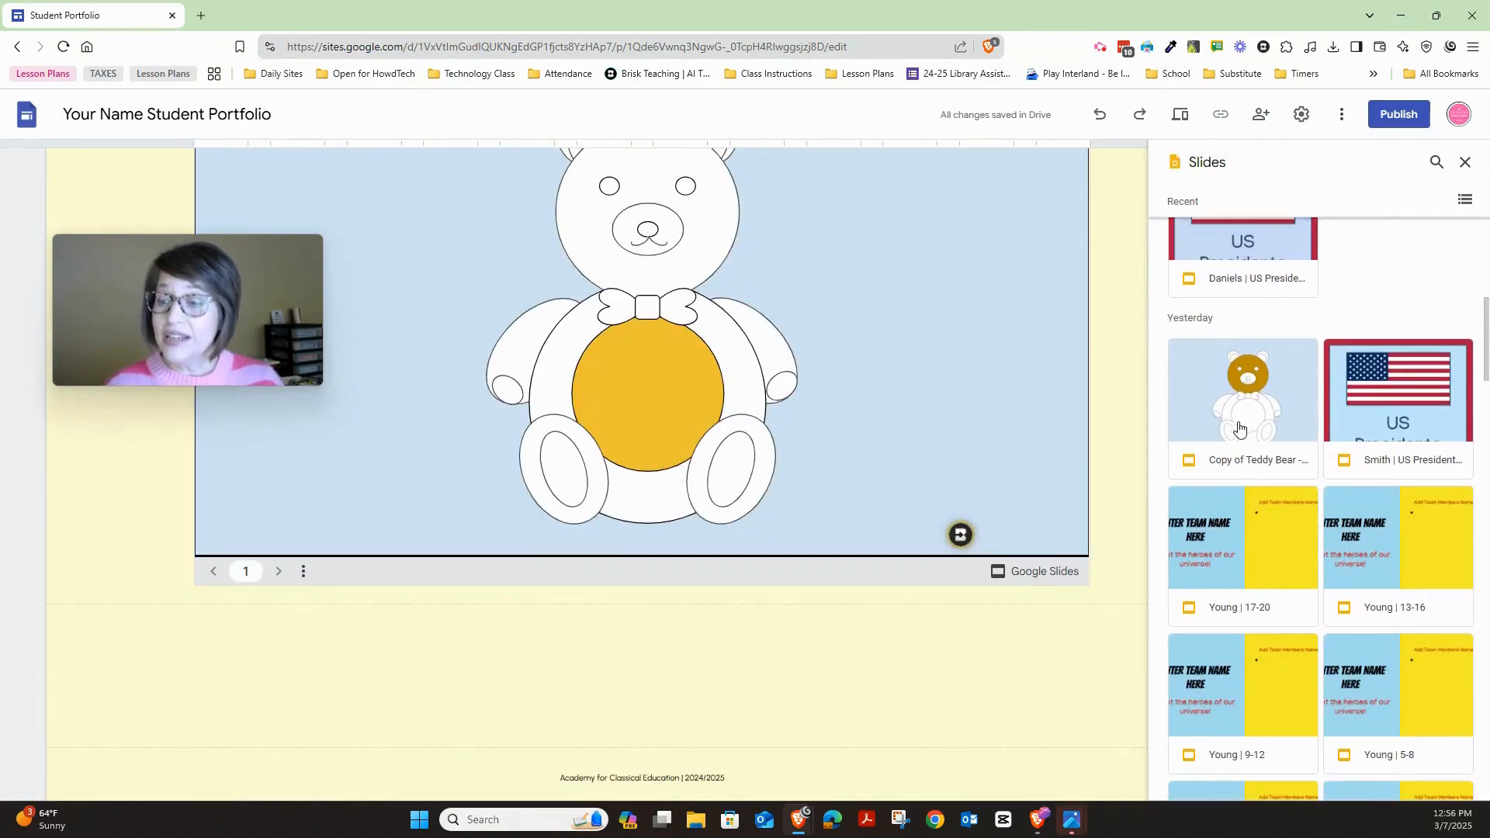
scroll(1240, 430, "down", 5)
scroll(1241, 428, "up", 12)
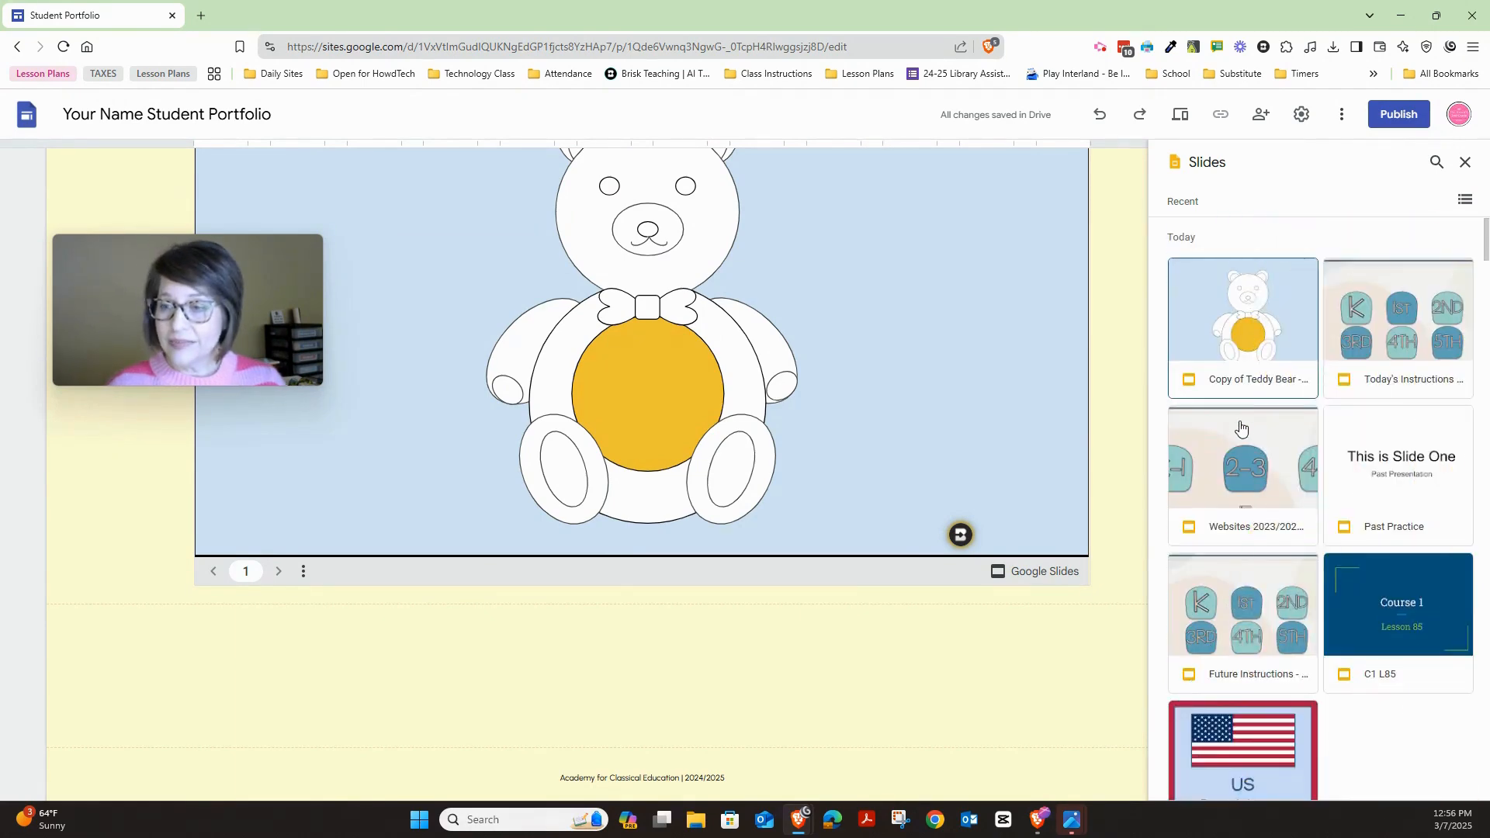
left_click(1372, 353)
scroll(354, 604, "down", 1)
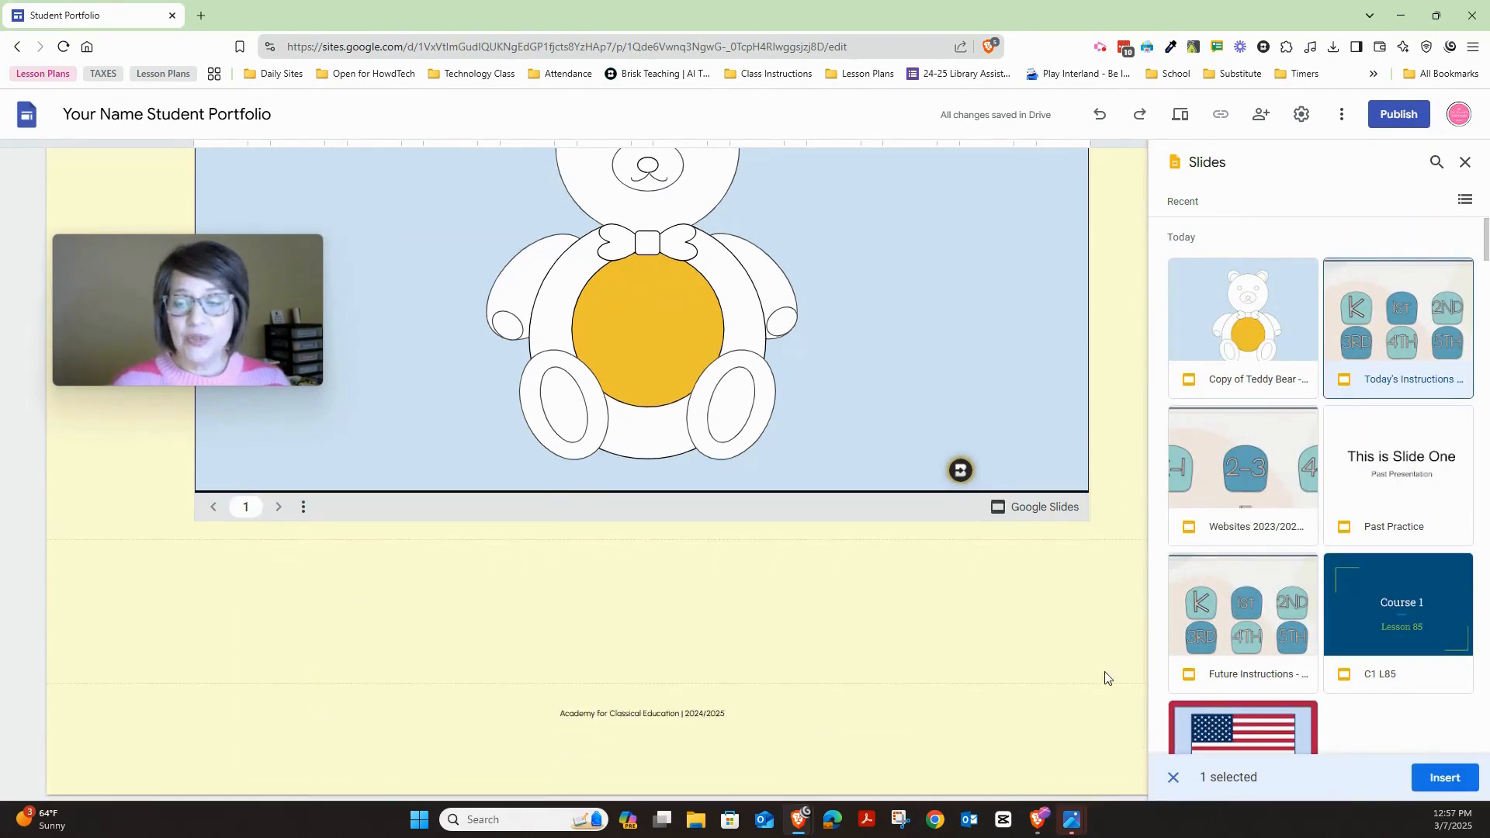
left_click(1445, 777)
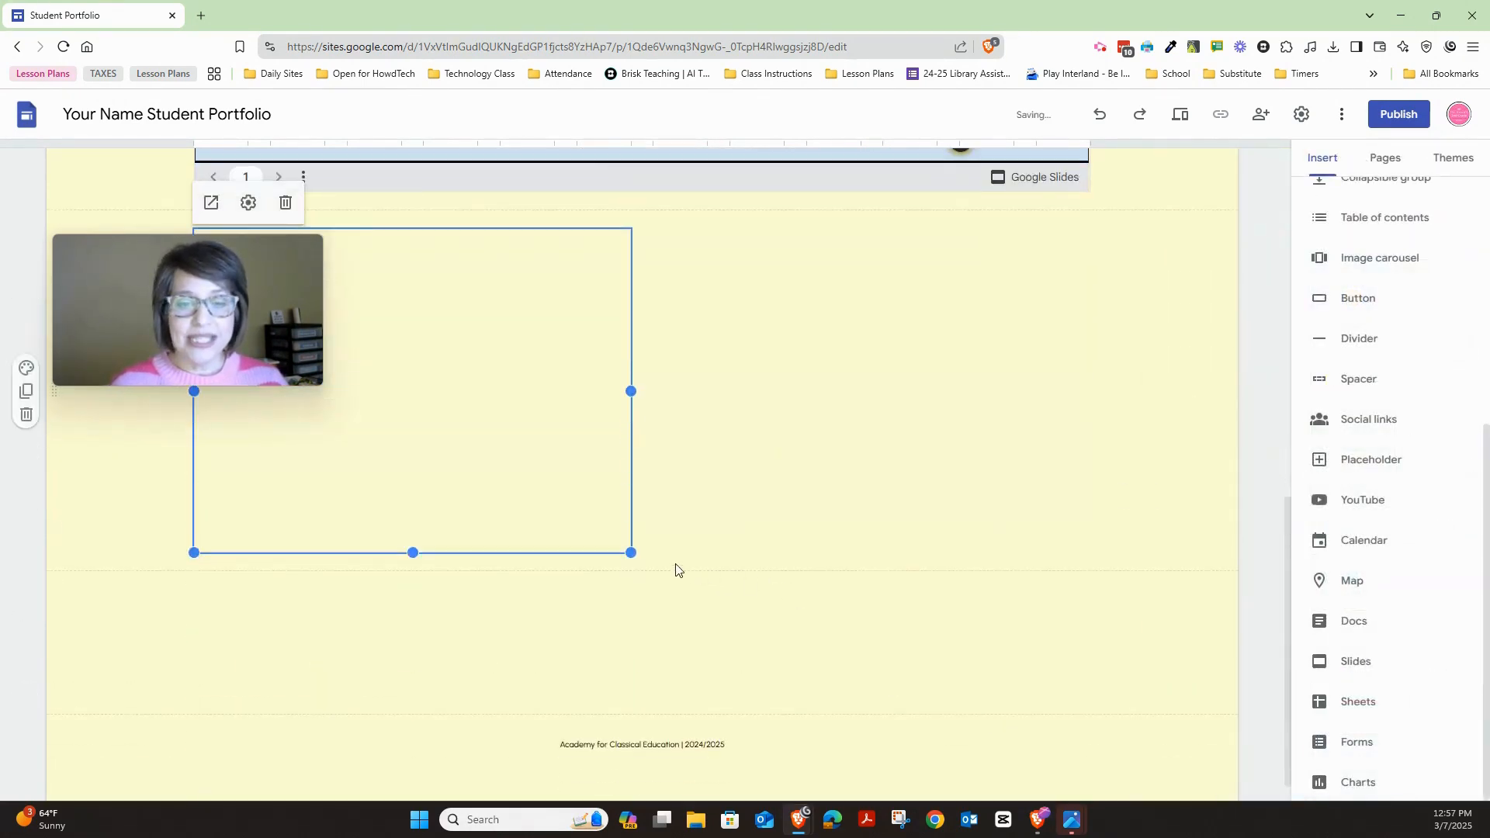
Step: Enlarge the "Today's Instructions" presentation to the full content width and shorten its frame to trim the black bars
left_click_drag(631, 553, 1013, 793)
scroll(916, 472, "up", 5)
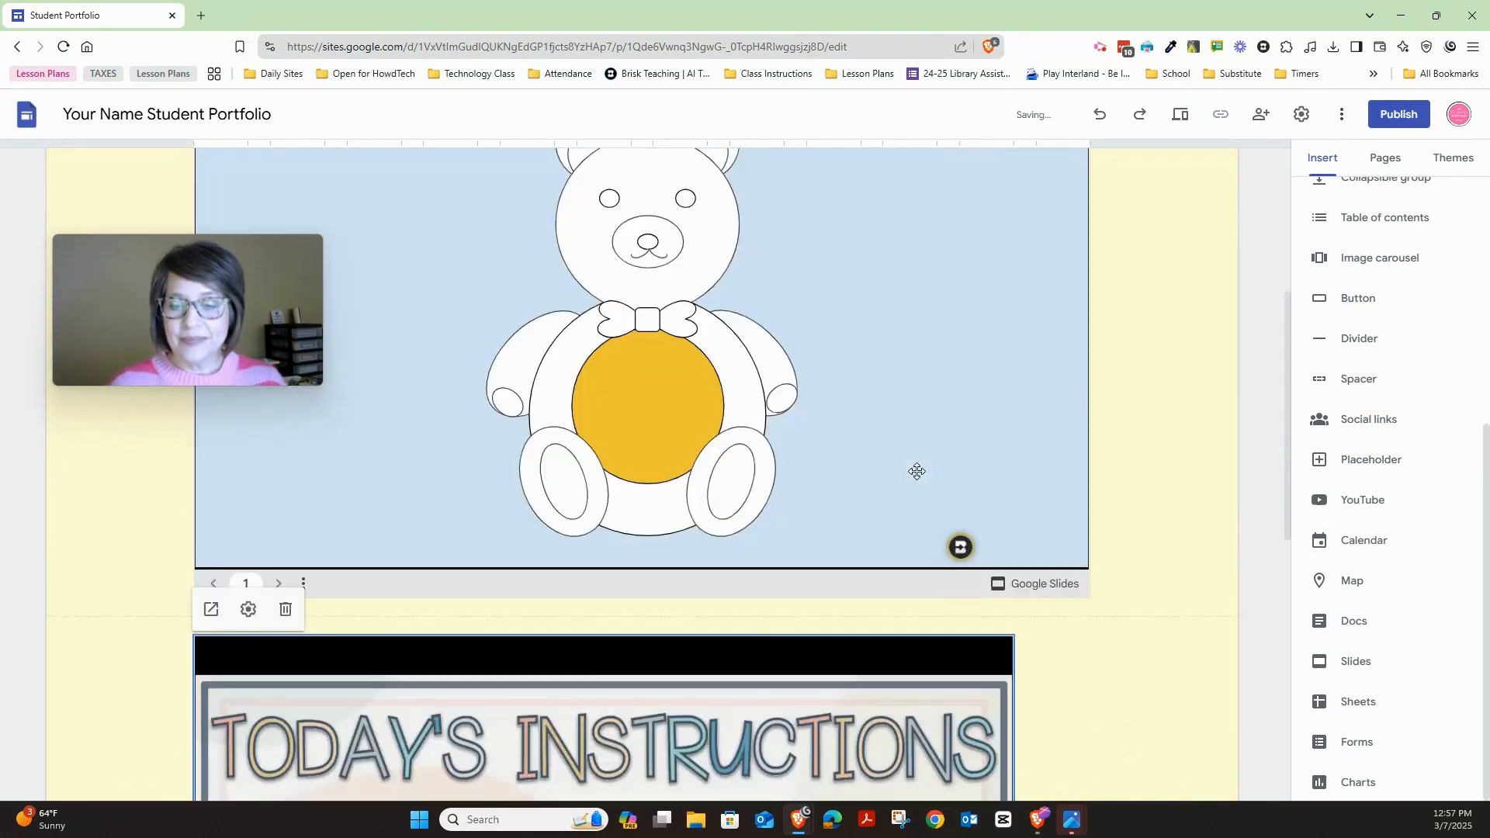
scroll(1042, 544, "down", 9)
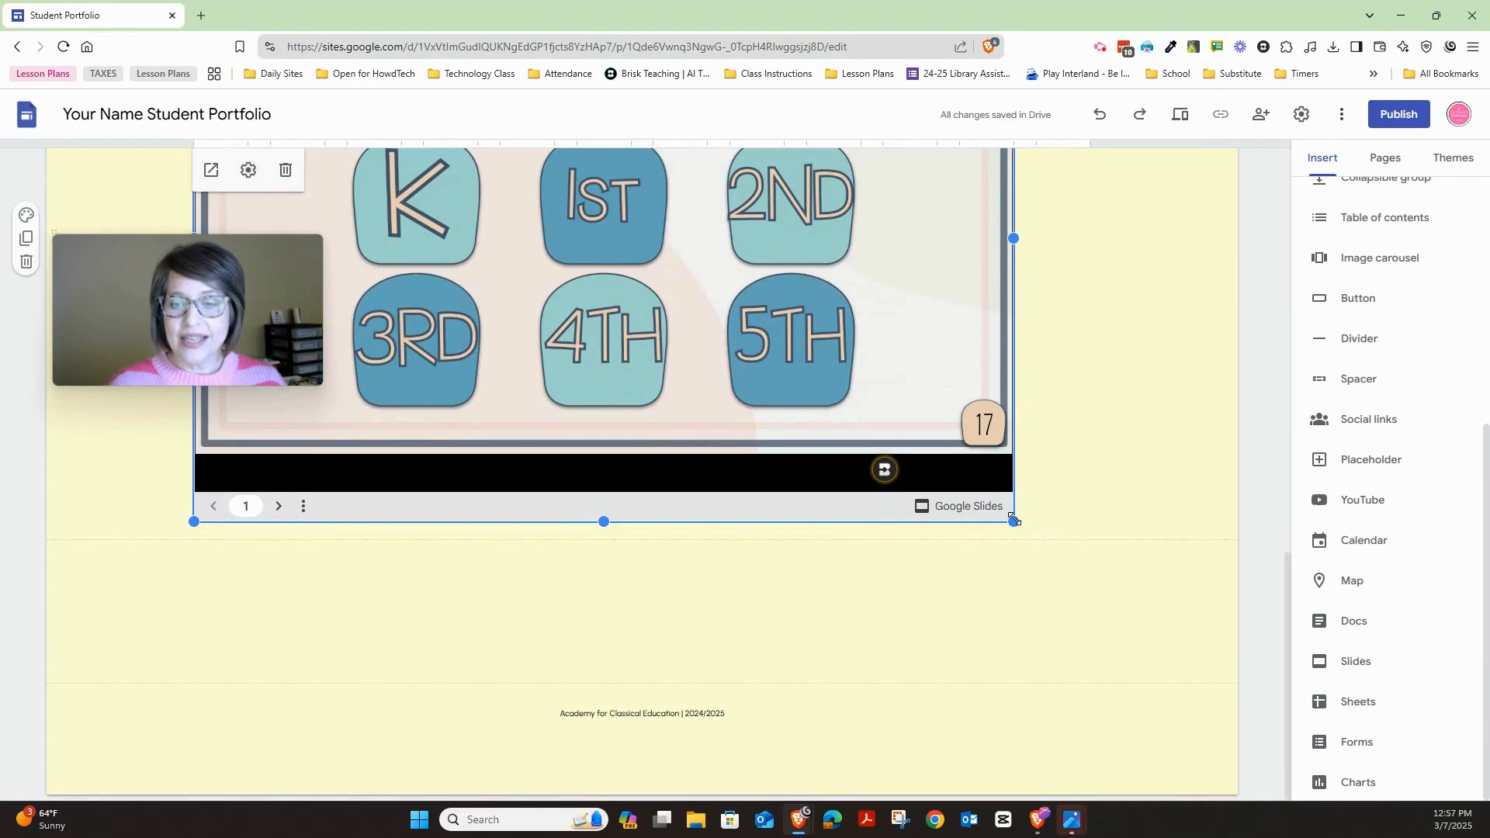
left_click_drag(1014, 521, 1115, 546)
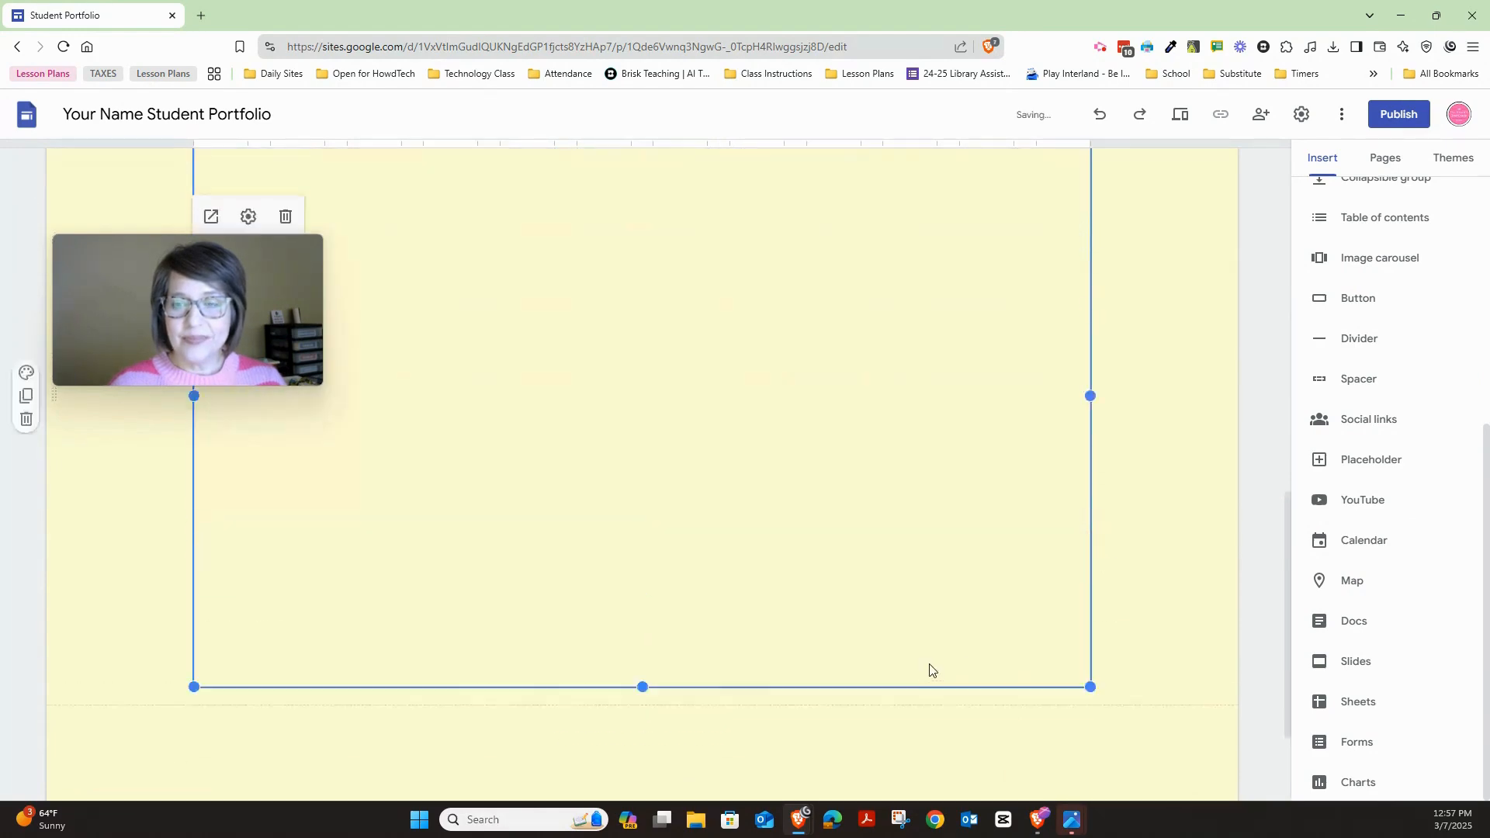
scroll(933, 671, "up", 3)
scroll(930, 664, "down", 4)
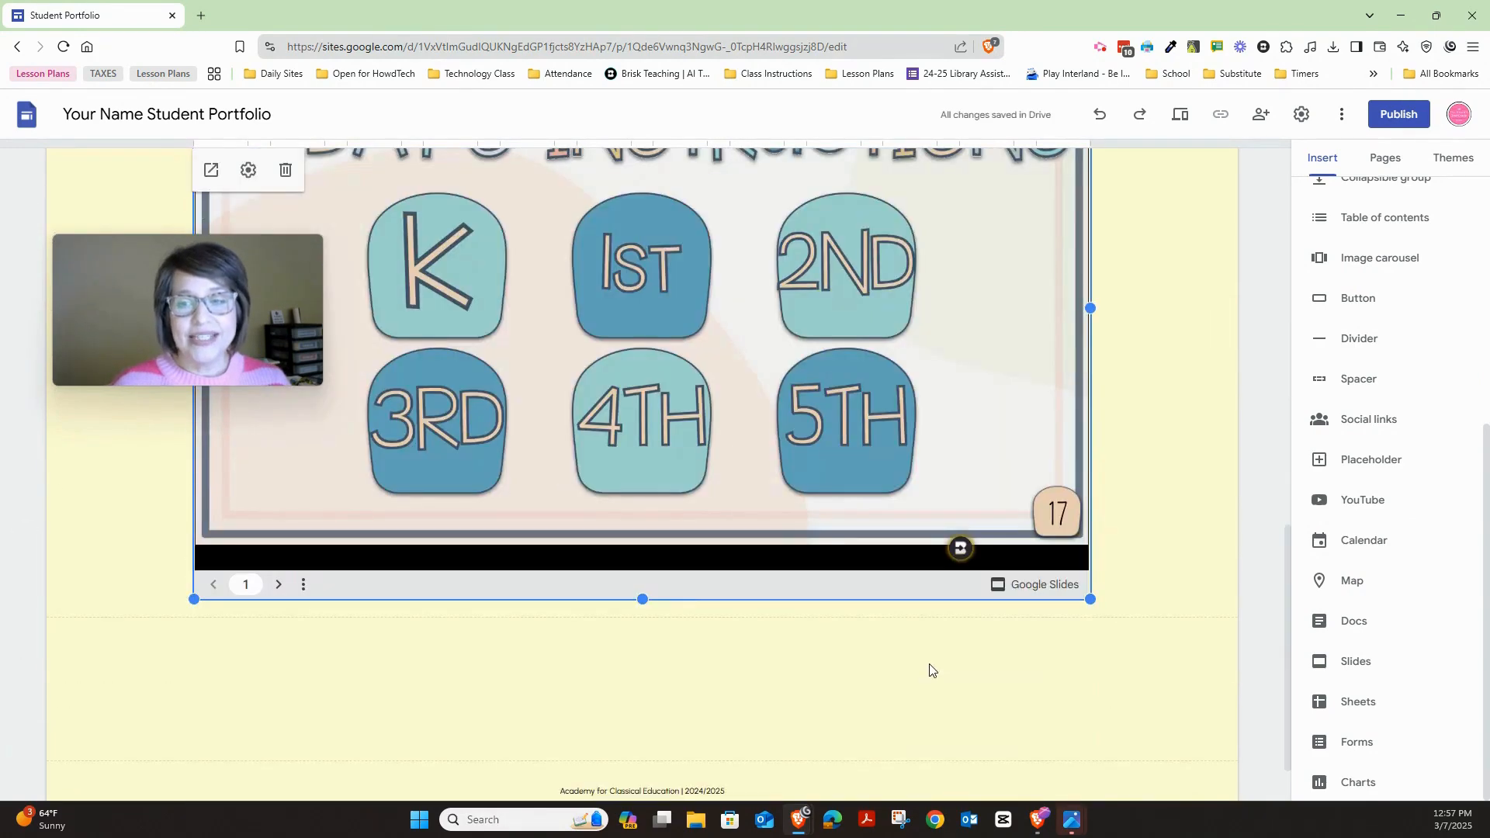
left_click_drag(642, 599, 643, 560)
Step: Check both embedded presentations on the Google Slides page and open the Google Sheets page
scroll(832, 698, "up", 4)
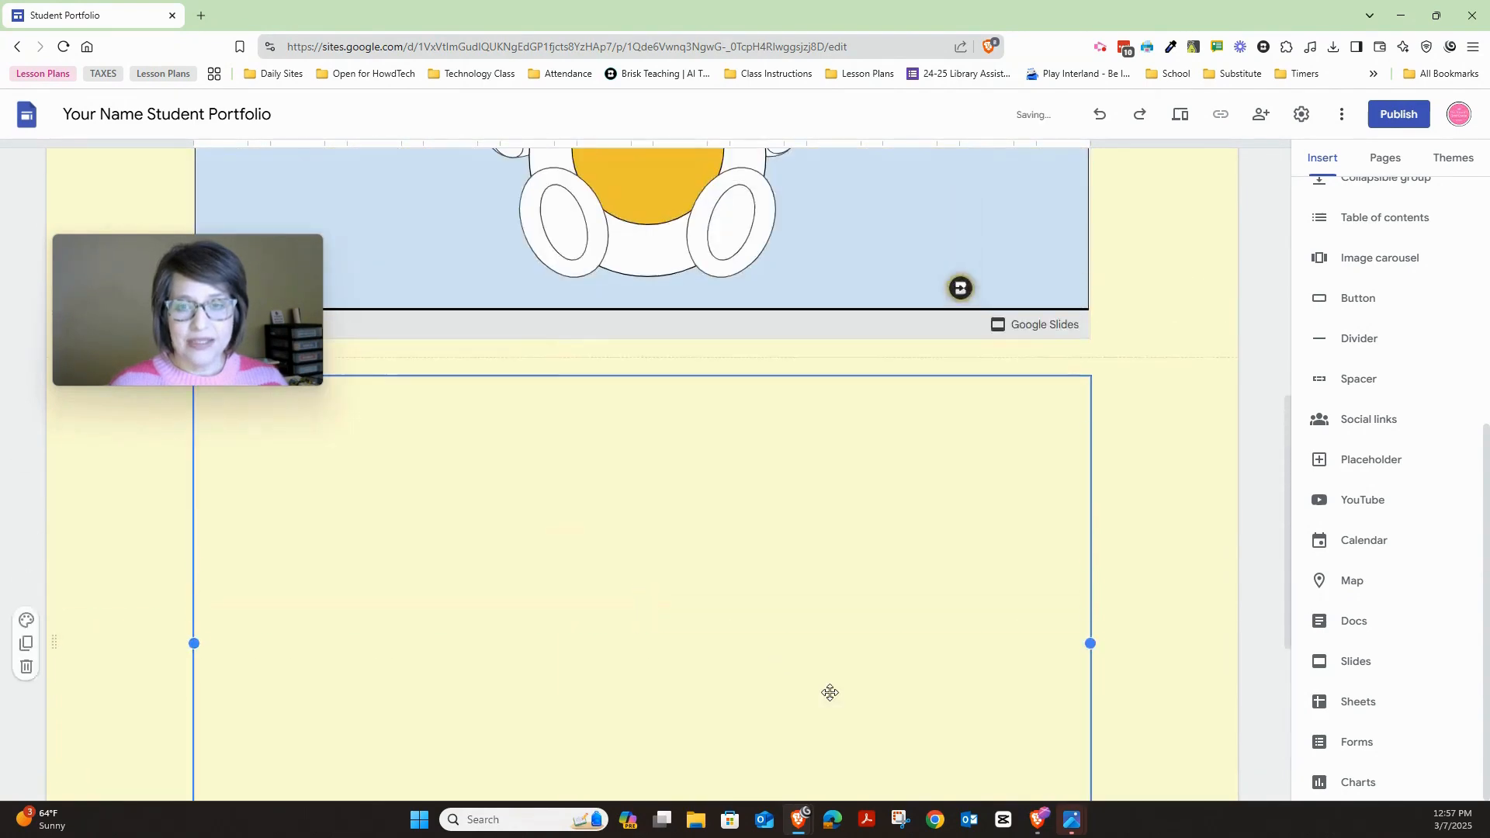
scroll(831, 688, "down", 5)
scroll(832, 688, "up", 6)
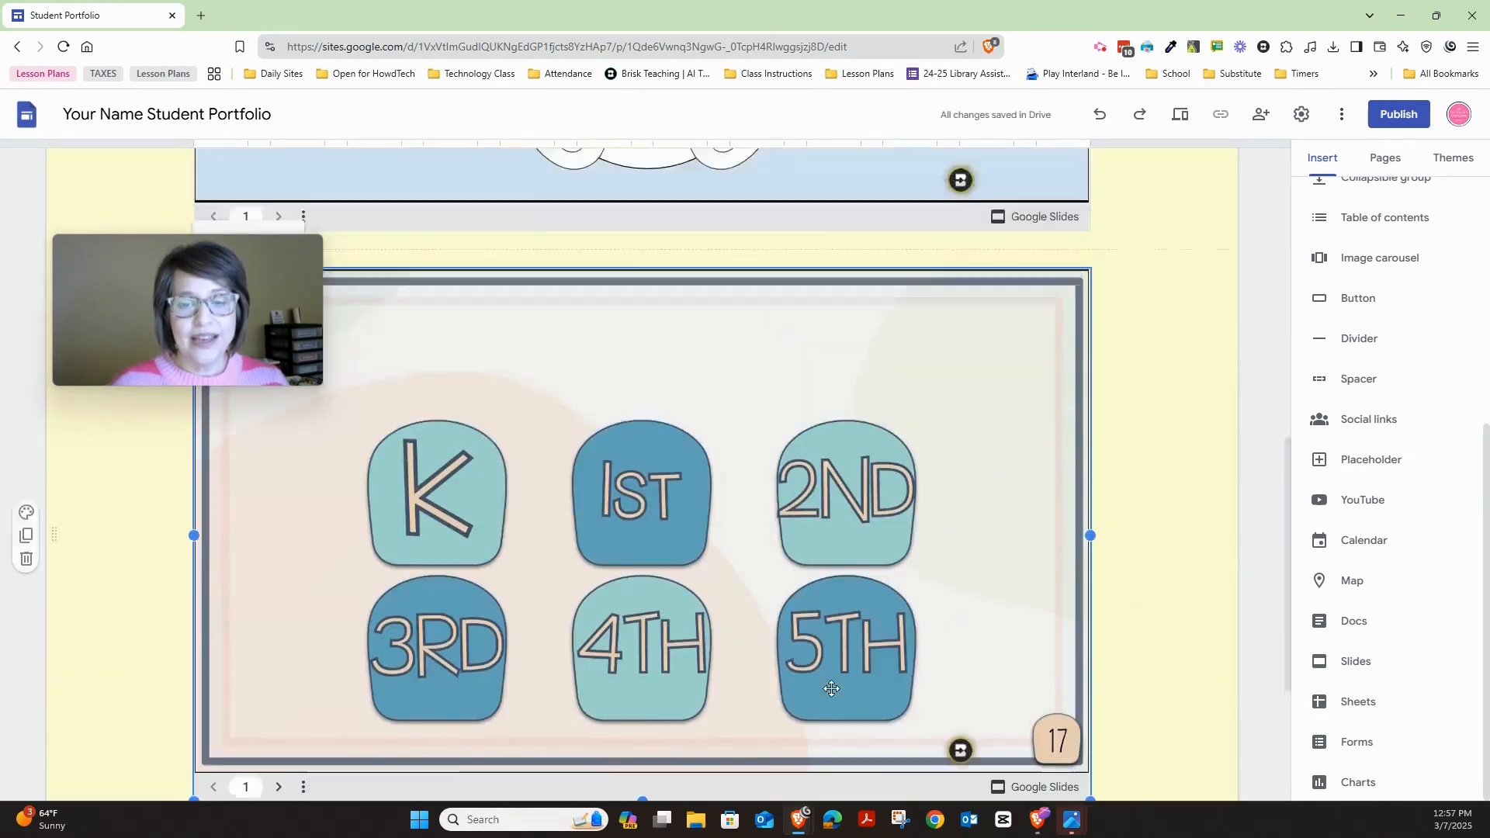
scroll(831, 688, "up", 6)
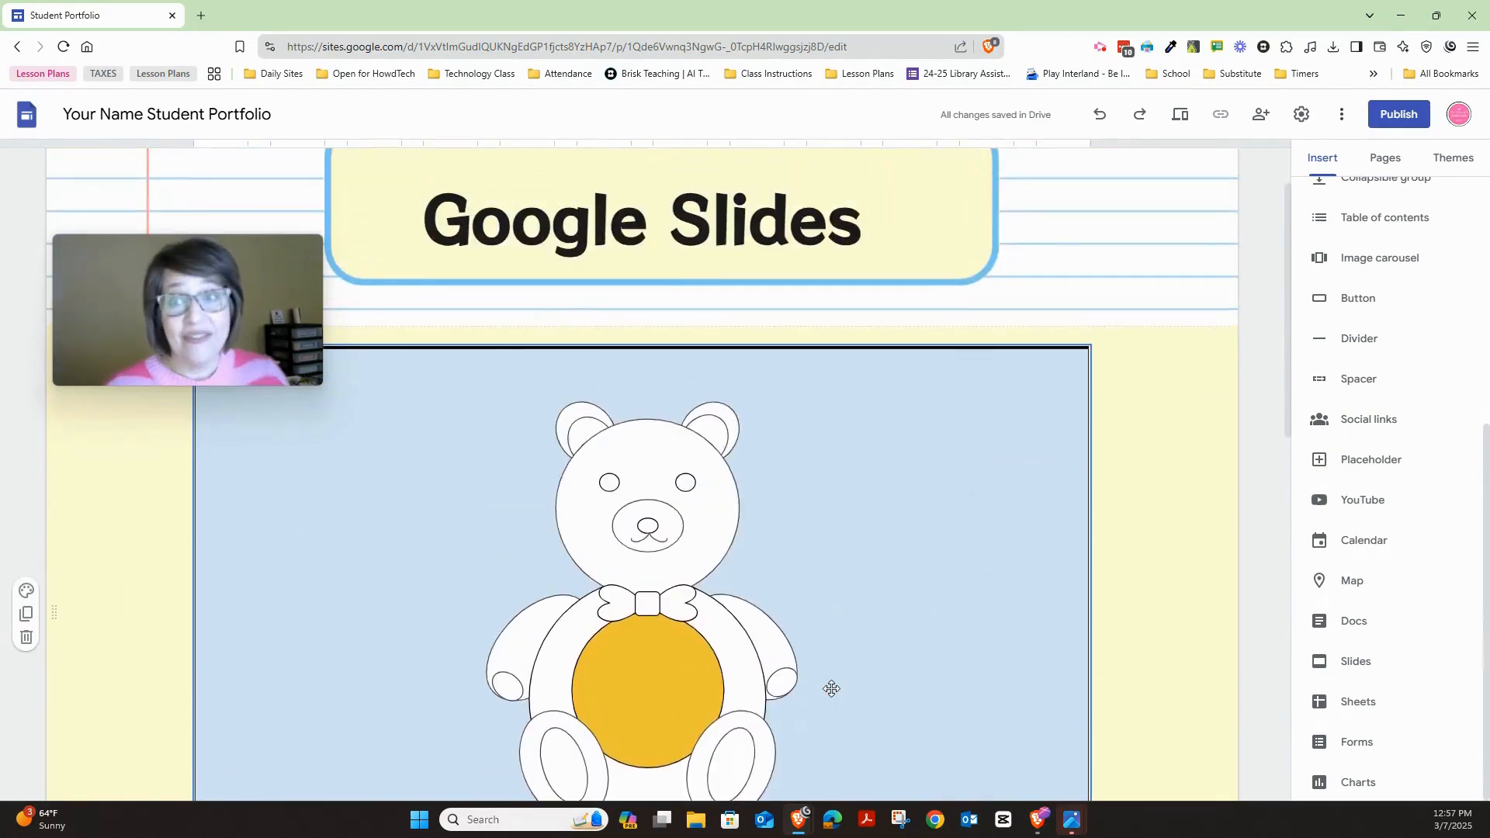
scroll(832, 687, "down", 8)
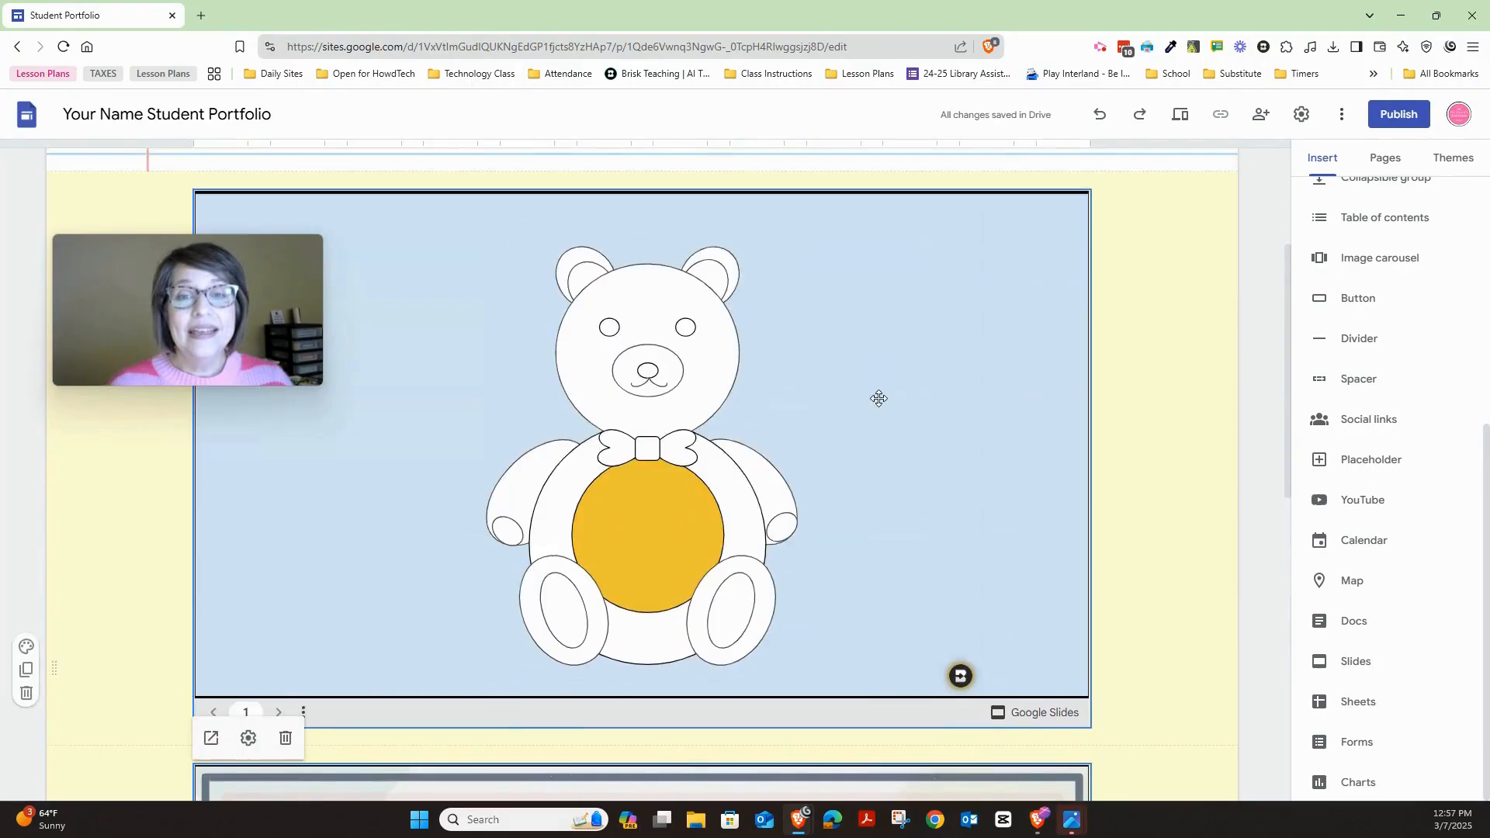
scroll(878, 398, "up", 3)
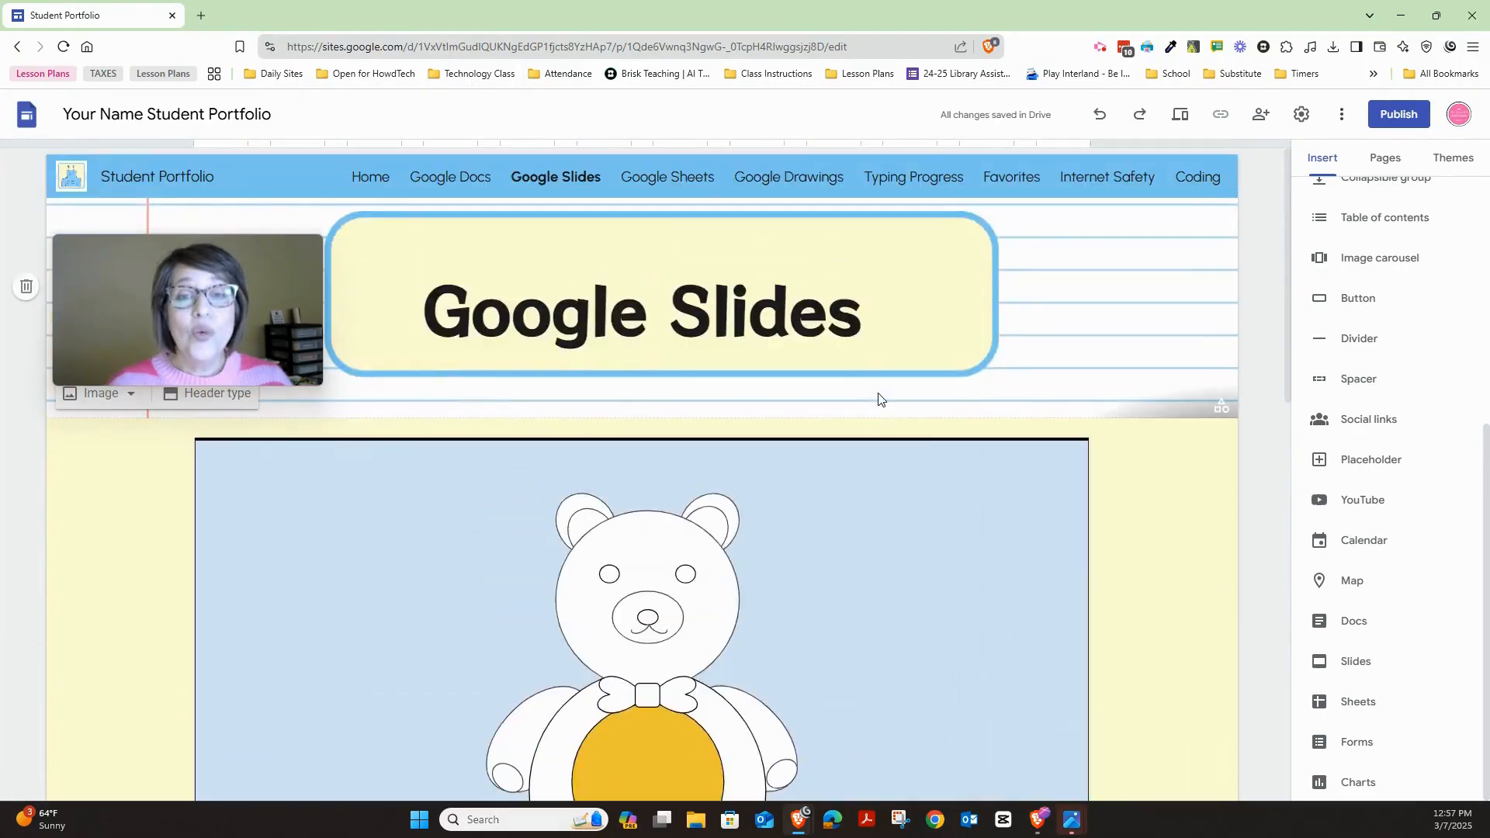
left_click(687, 177)
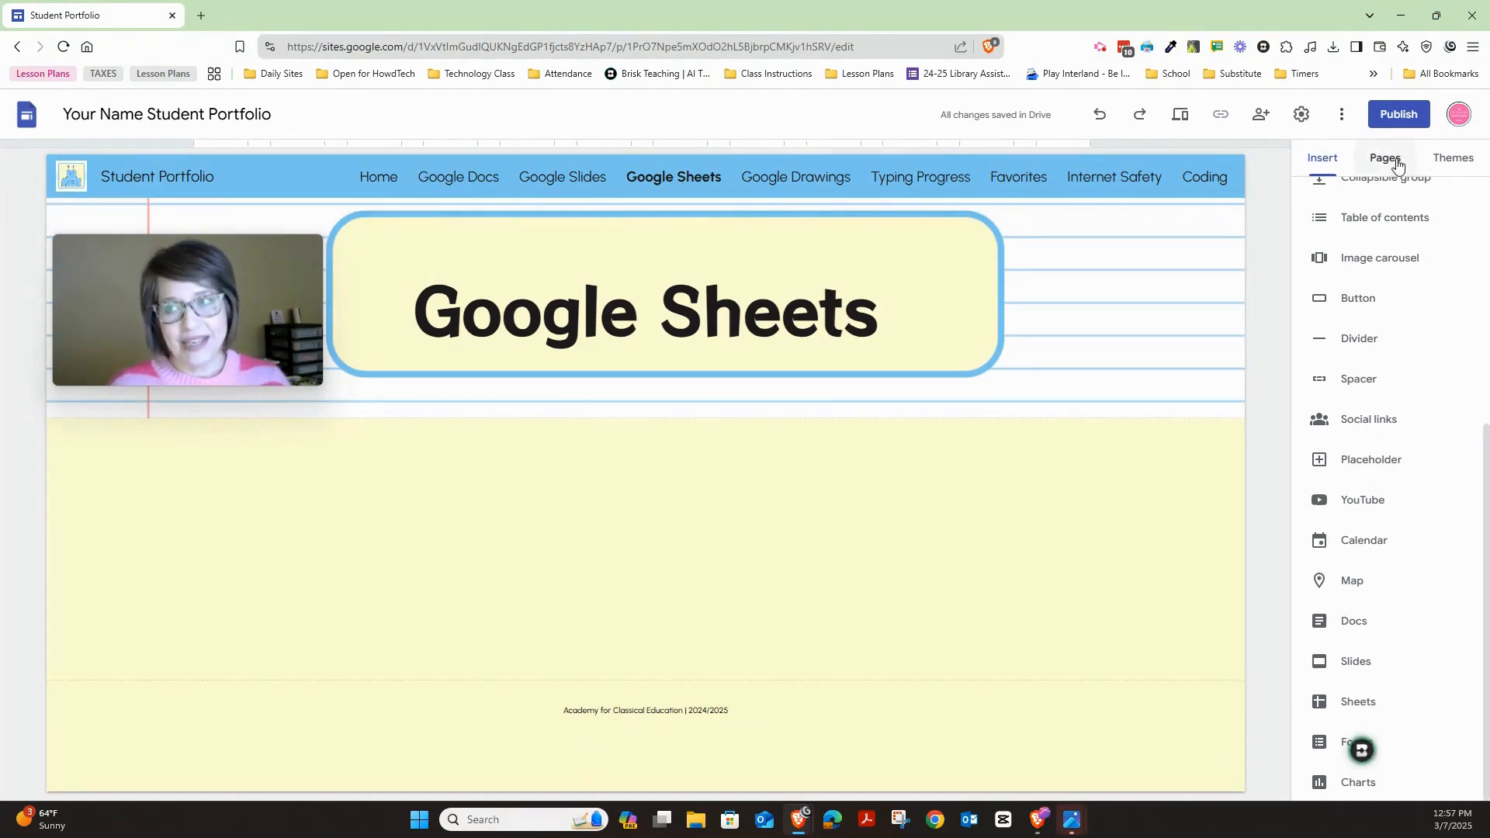
Step: Embed the "Pixel Art - Color by Number" spreadsheet on the Google Sheets page and make its frame taller
left_click(1336, 715)
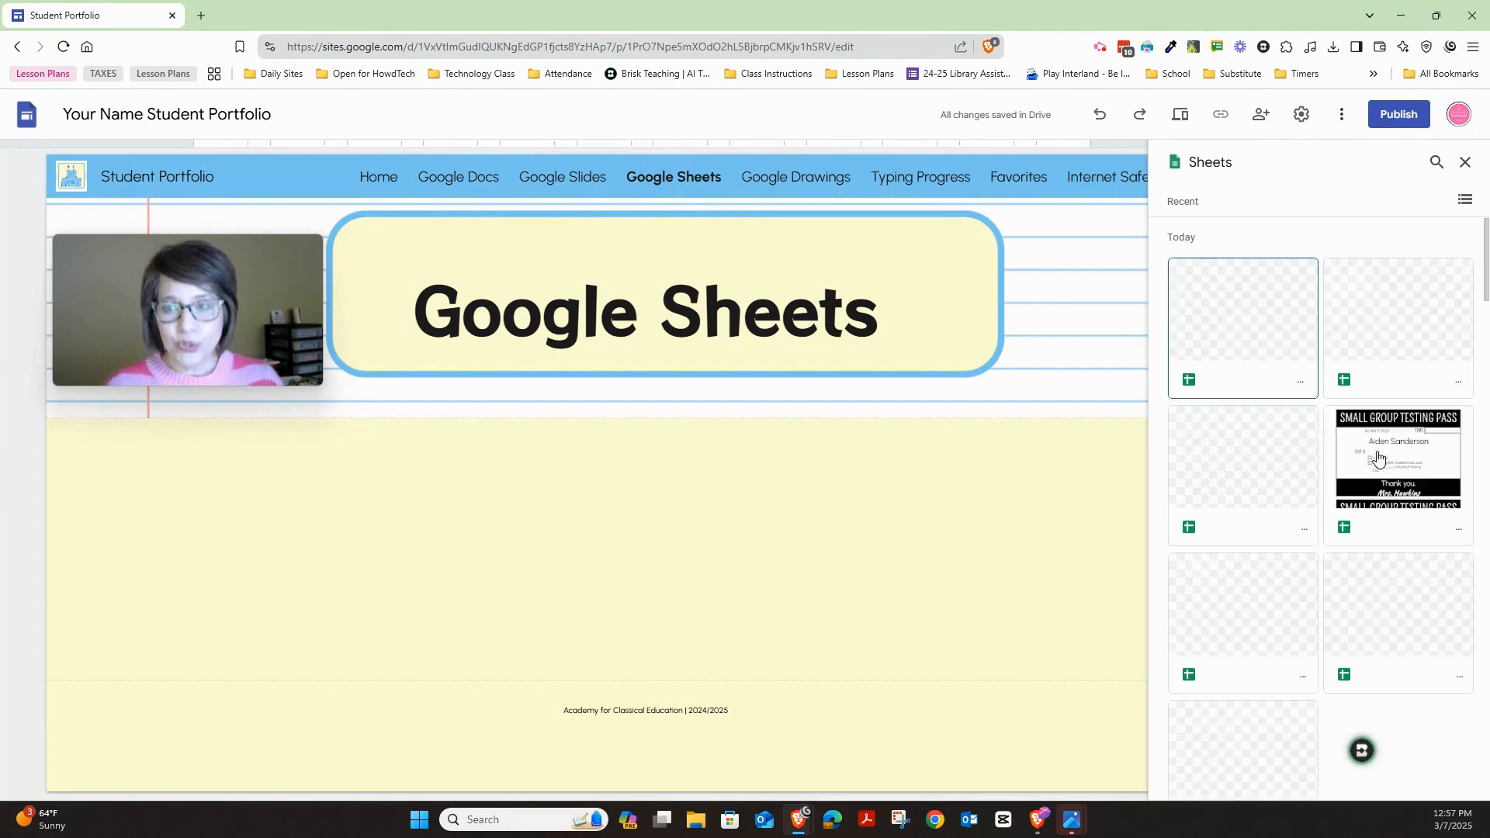
left_click(1260, 481)
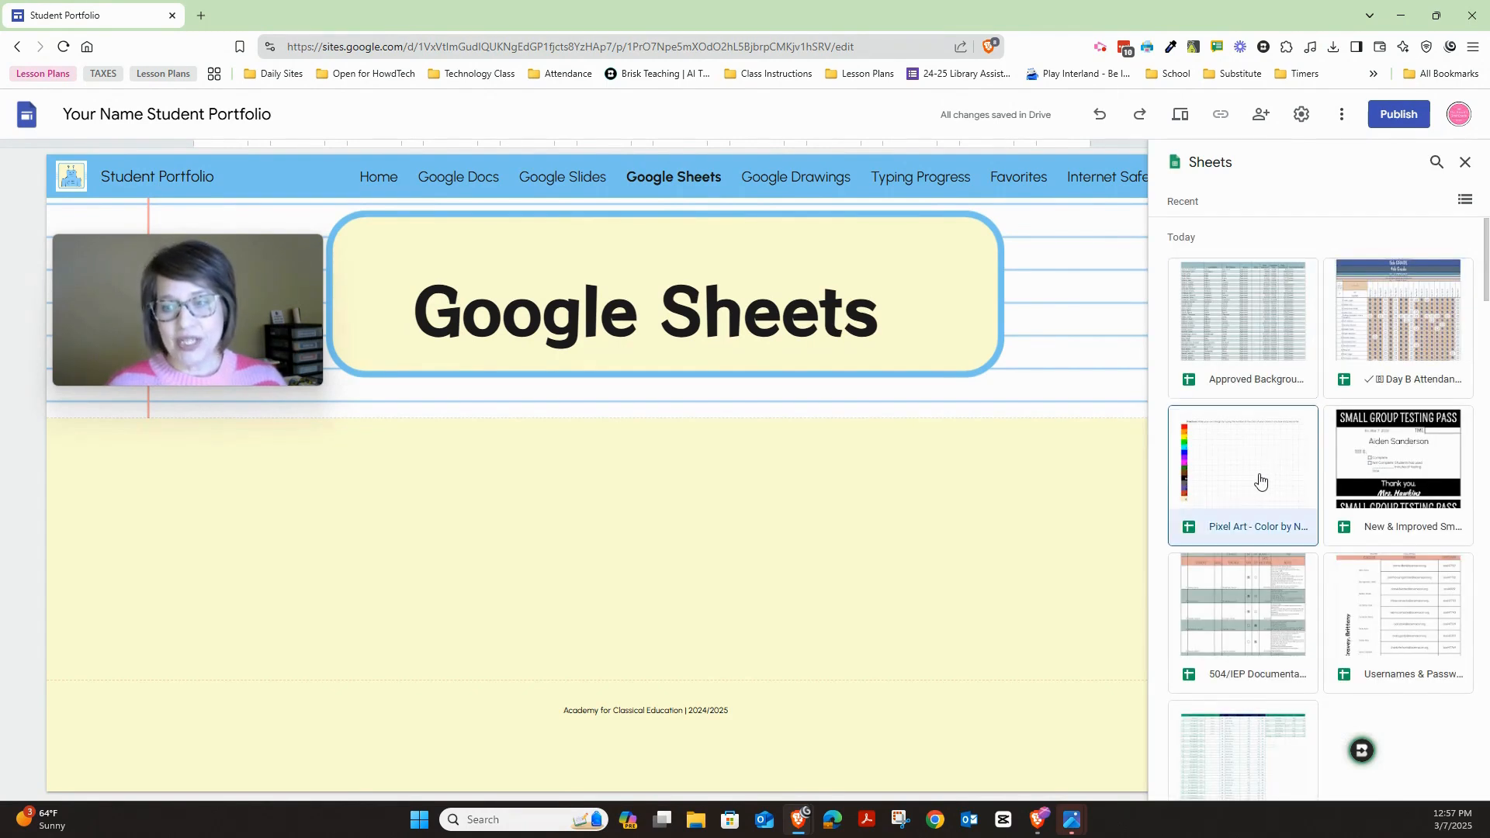
left_click(1446, 783)
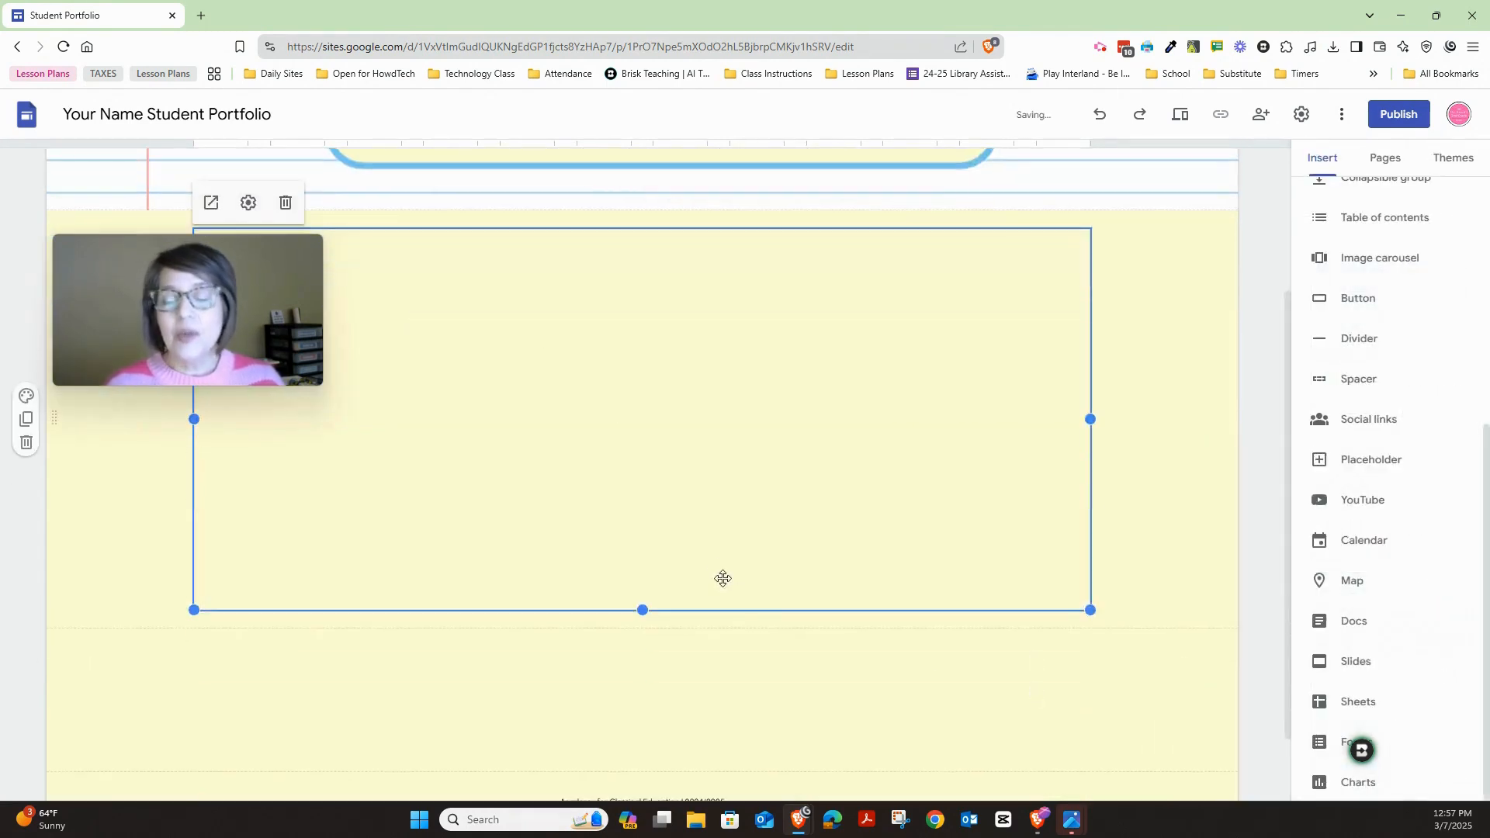
left_click_drag(1091, 610, 1101, 751)
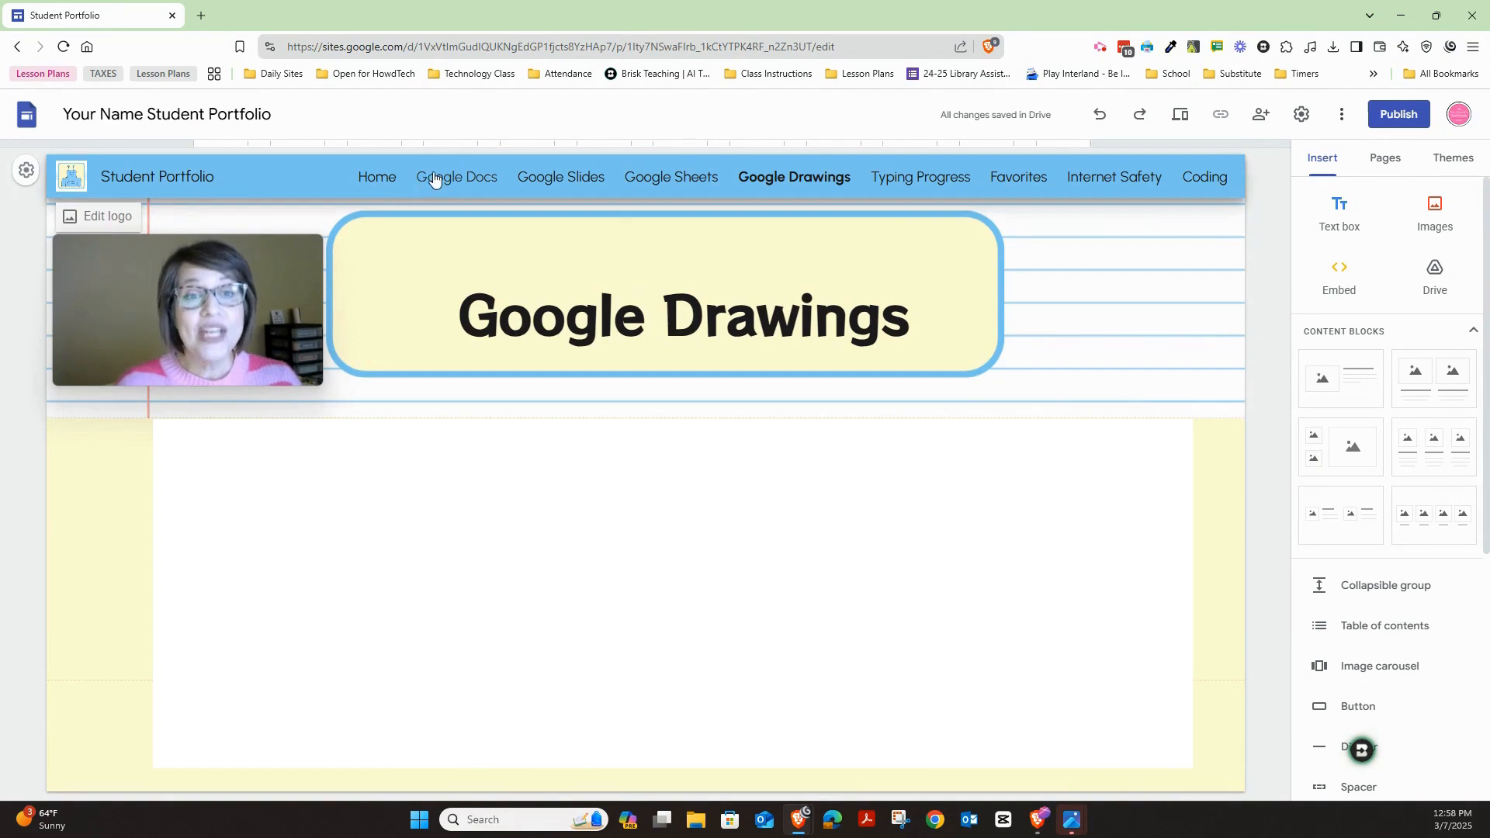
Step: Review the Google Docs, Slides and Sheets pages, then return to the Home page and look over its tiles
left_click(434, 177)
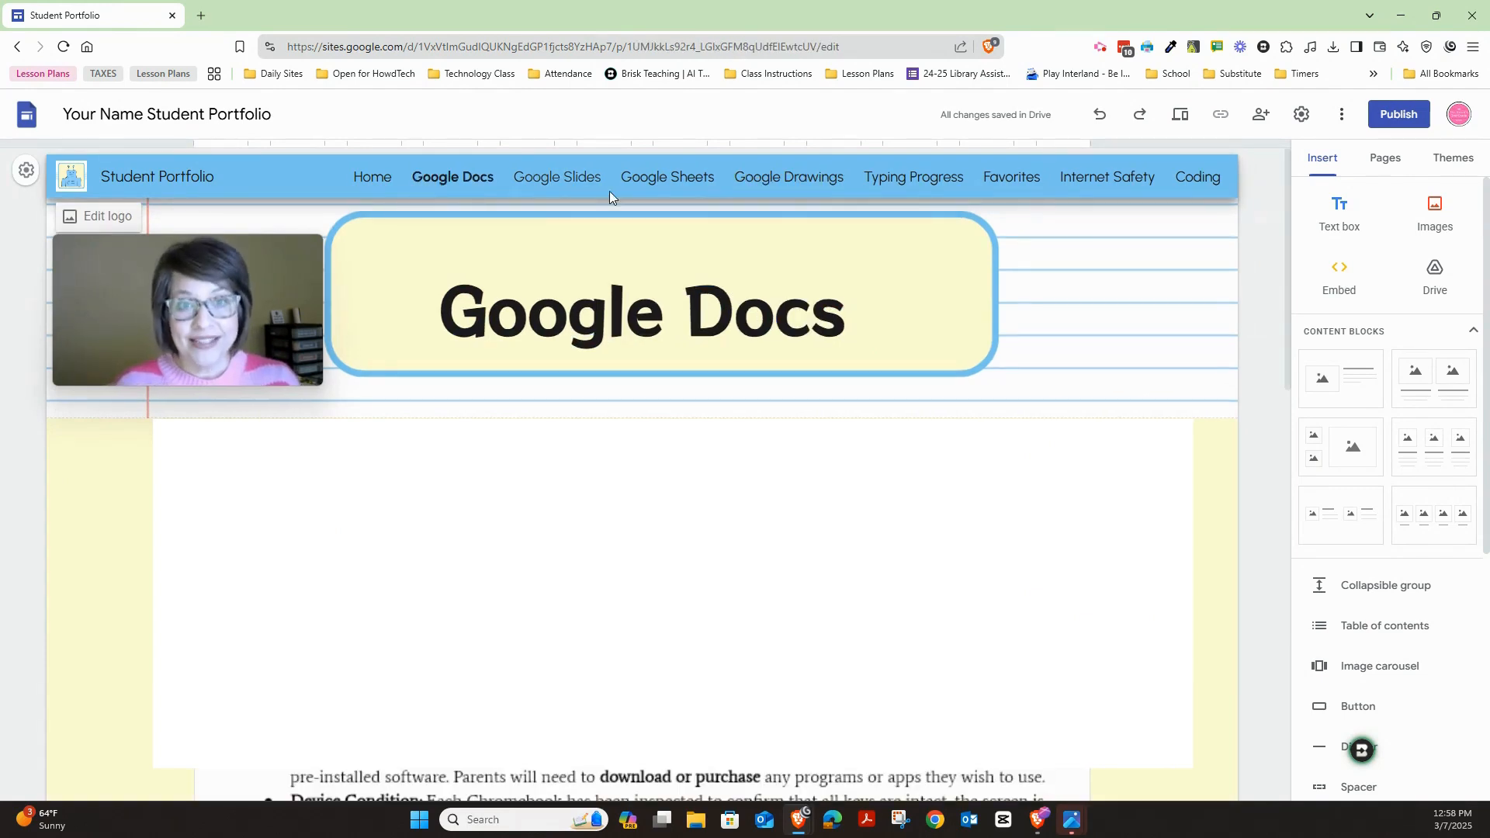
left_click(563, 182)
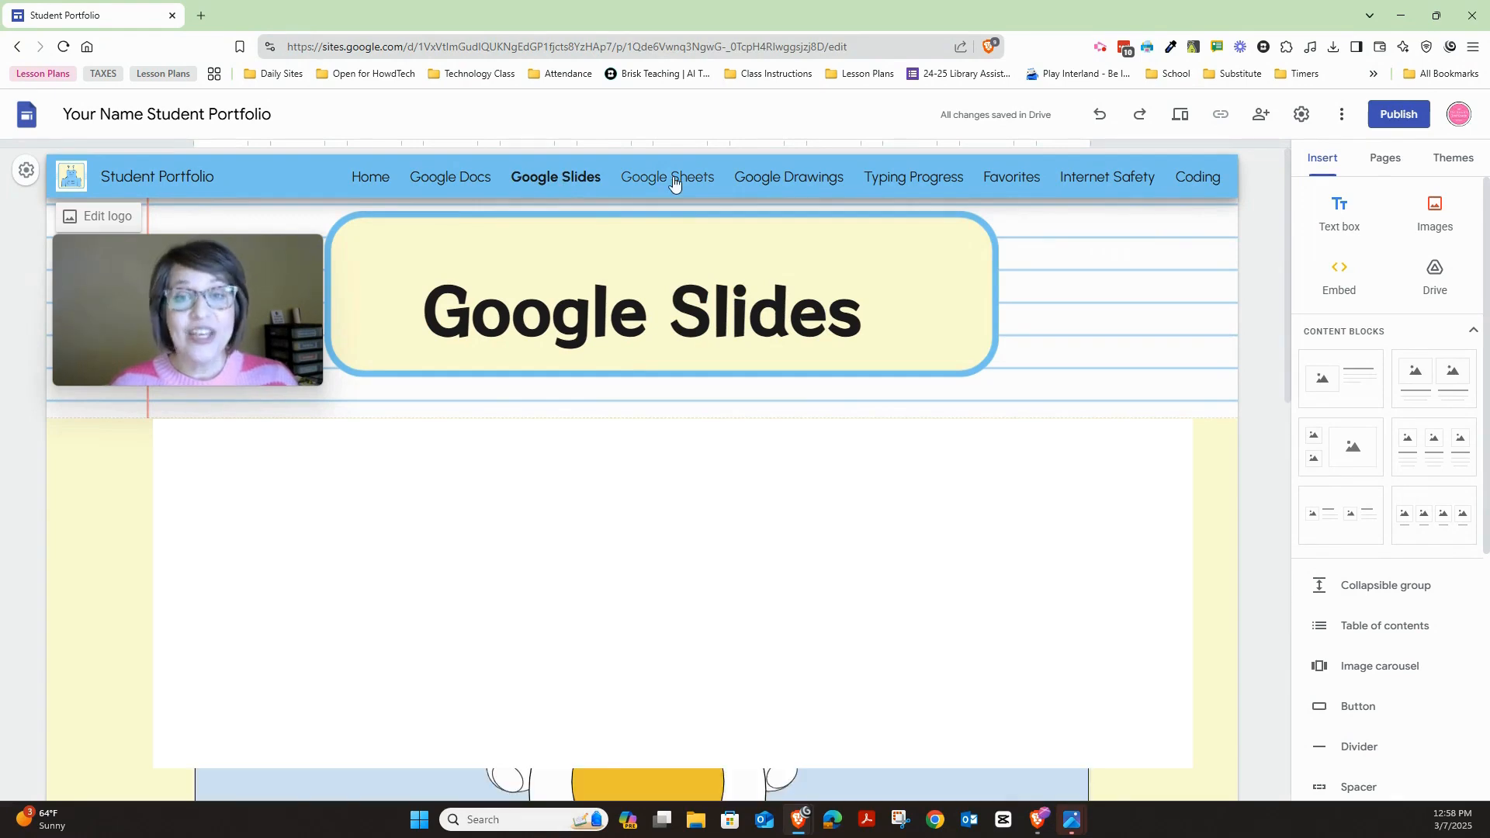
left_click(674, 182)
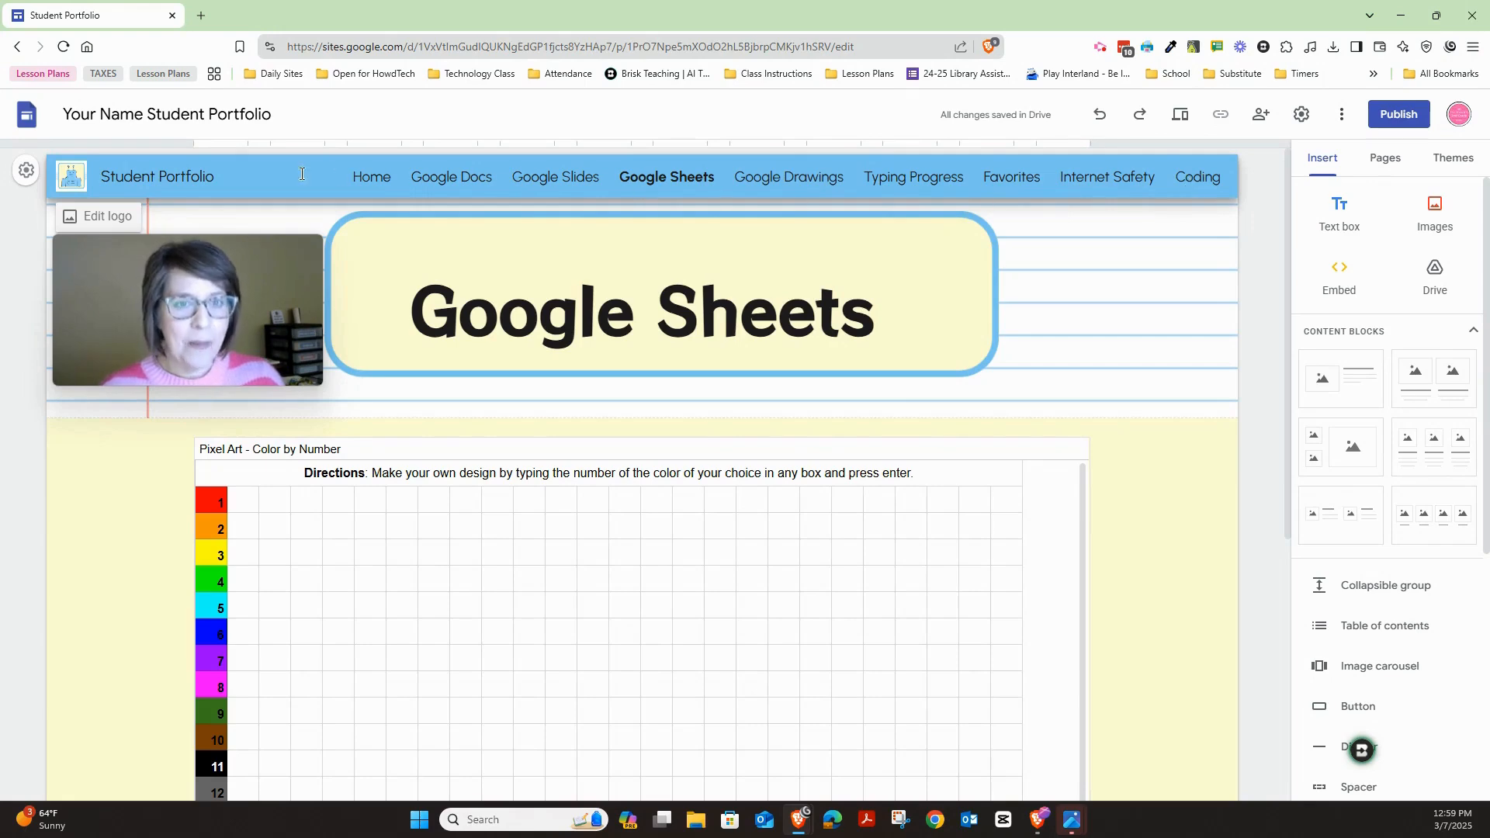
left_click(385, 183)
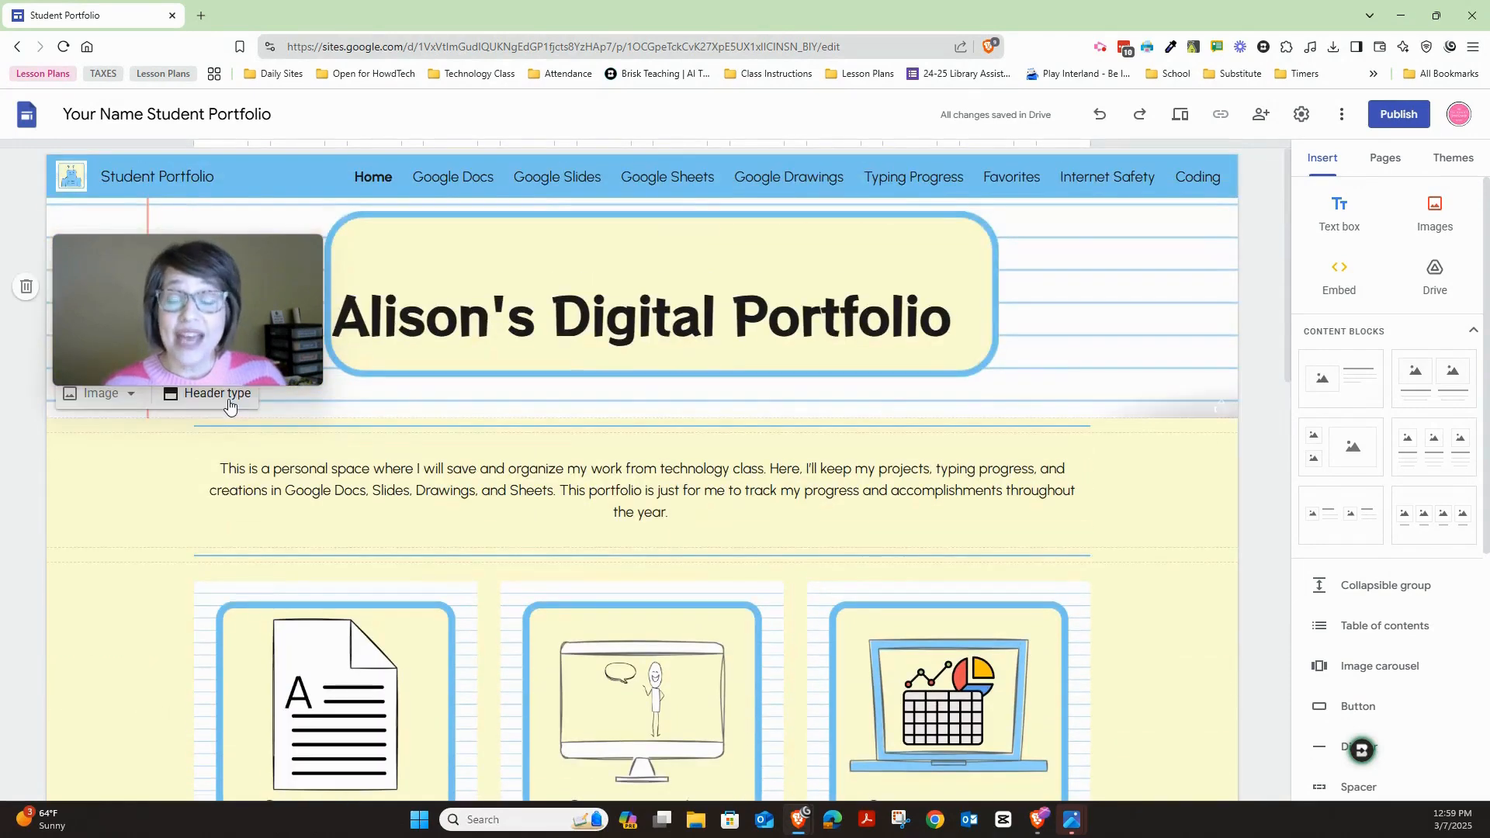
scroll(234, 408, "down", 4)
scroll(288, 551, "up", 2)
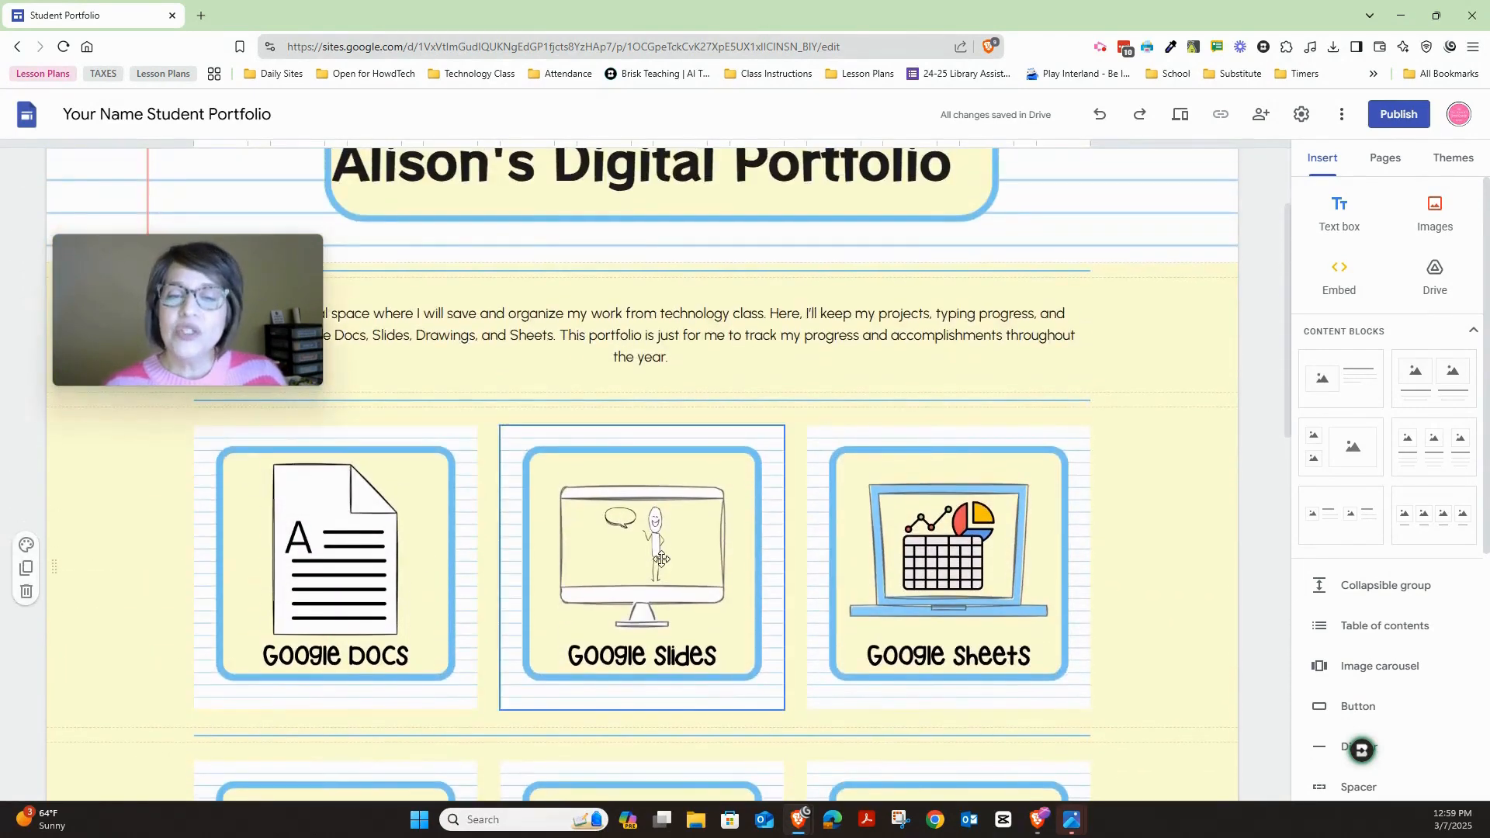